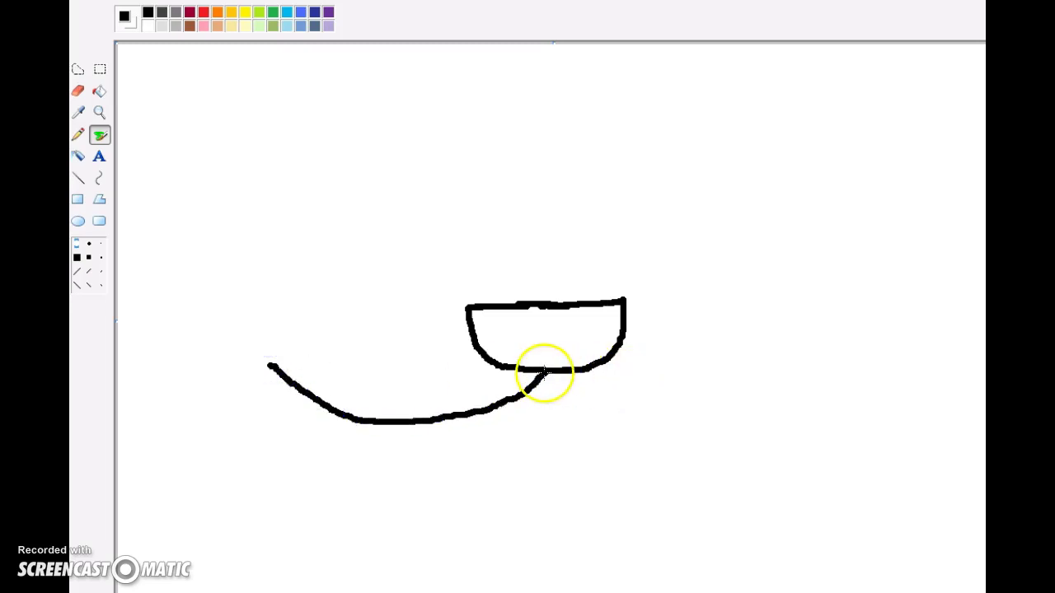
# Complete the dog's face in black brush strokes with the right muzzle curve, two arched closed eyes and a curved lower lip.
pyautogui.moveTo(779, 291); pyautogui.dragTo(783, 279)
pyautogui.moveTo(292, 219); pyautogui.dragTo(341, 177)
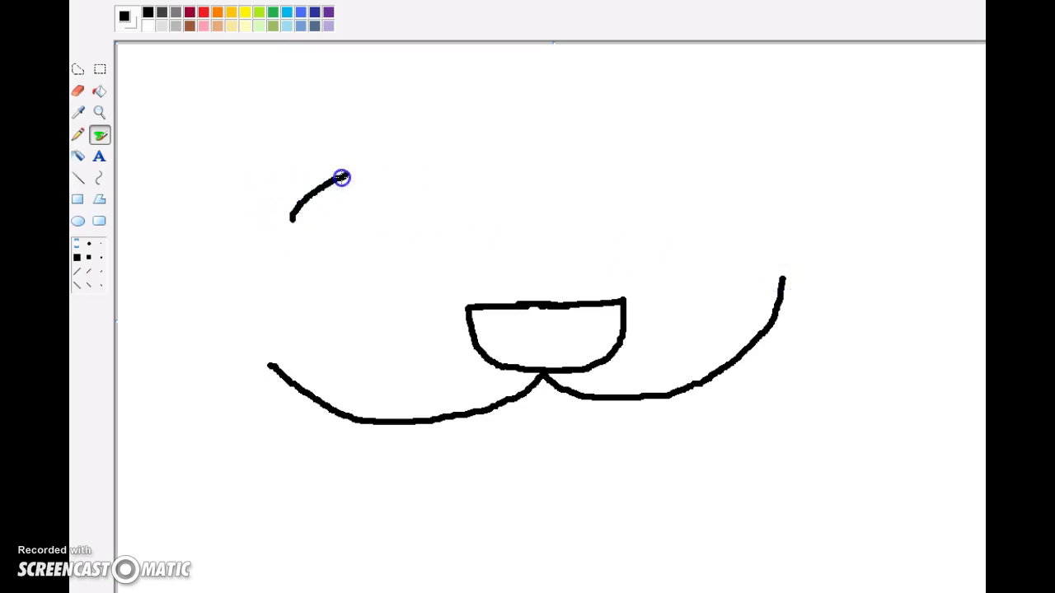
pyautogui.moveTo(596, 169); pyautogui.dragTo(661, 150)
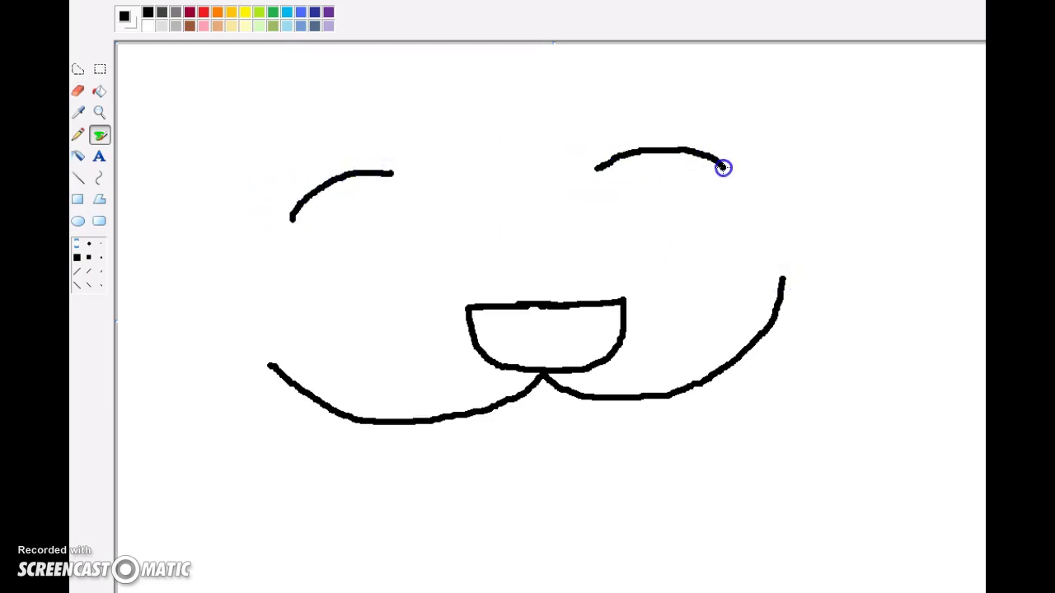
pyautogui.moveTo(455, 419); pyautogui.dragTo(534, 443)
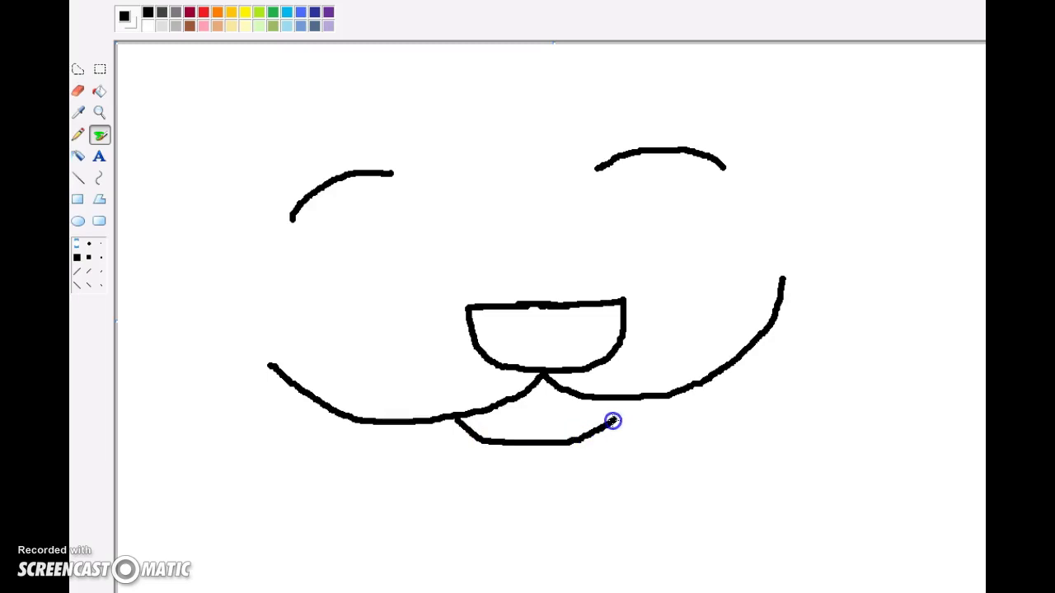
pyautogui.moveTo(624, 405); pyautogui.dragTo(626, 398)
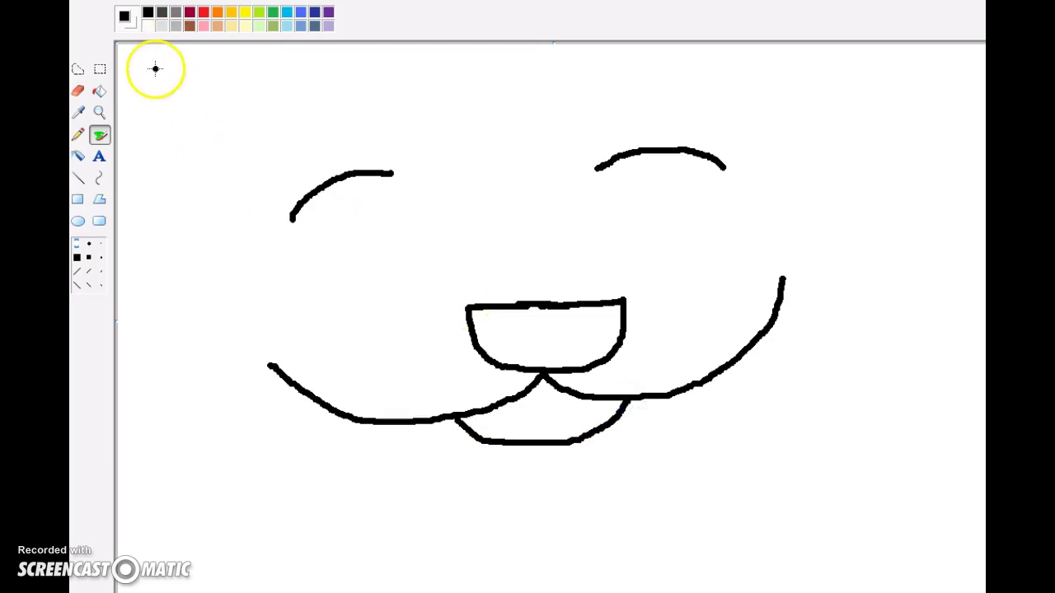
# Draw long drooping ears on both sides of the face and extend their lines up to the canvas's top edge.
pyautogui.moveTo(122, 190); pyautogui.dragTo(118, 198)
pyautogui.moveTo(262, 64); pyautogui.dragTo(273, 134)
pyautogui.moveTo(255, 222)
pyautogui.mouseDown()
pyautogui.moveTo(217, 327)
pyautogui.moveTo(216, 529)
pyautogui.moveTo(155, 554)
pyautogui.mouseUp()
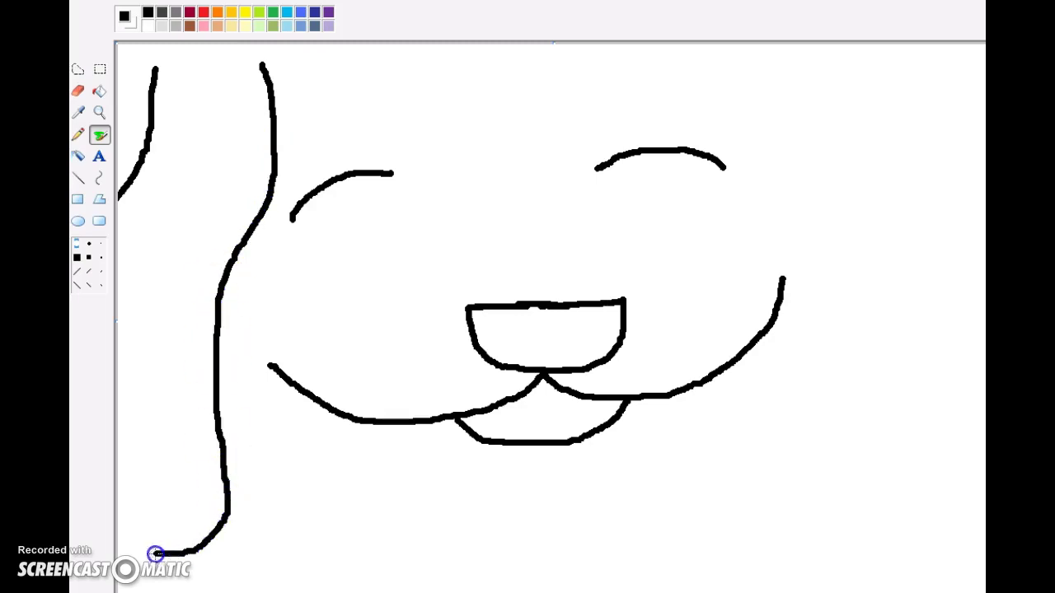
pyautogui.moveTo(742, 76)
pyautogui.mouseDown()
pyautogui.moveTo(791, 318)
pyautogui.moveTo(862, 470)
pyautogui.mouseUp()
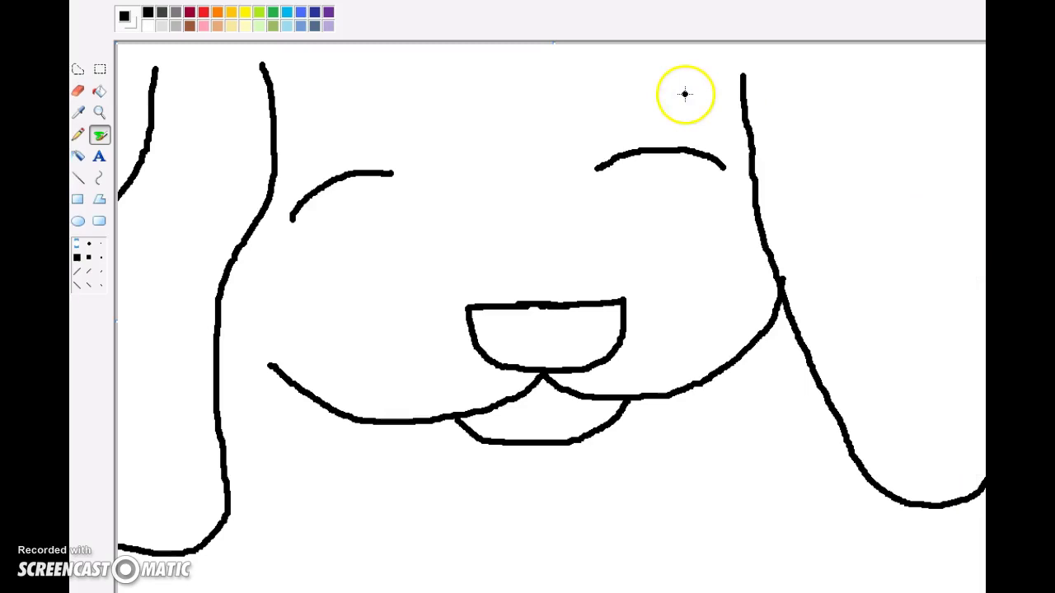
pyautogui.moveTo(744, 84); pyautogui.dragTo(743, 33)
pyautogui.moveTo(262, 65); pyautogui.dragTo(264, 49)
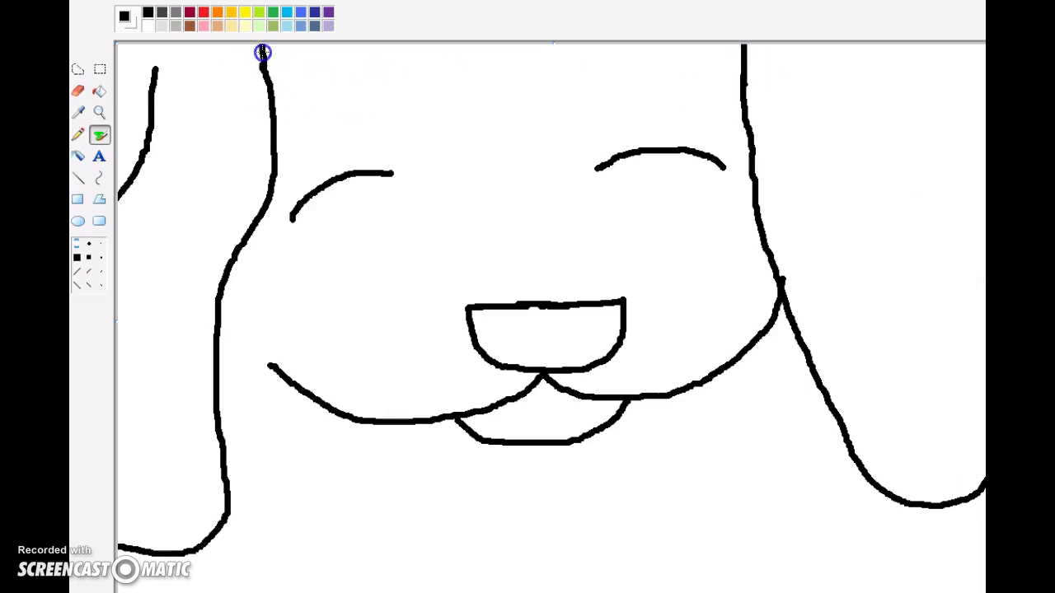
pyautogui.moveTo(156, 69); pyautogui.dragTo(157, 29)
pyautogui.click(393, 323)
pyautogui.hotkey('ctrl', 'z')
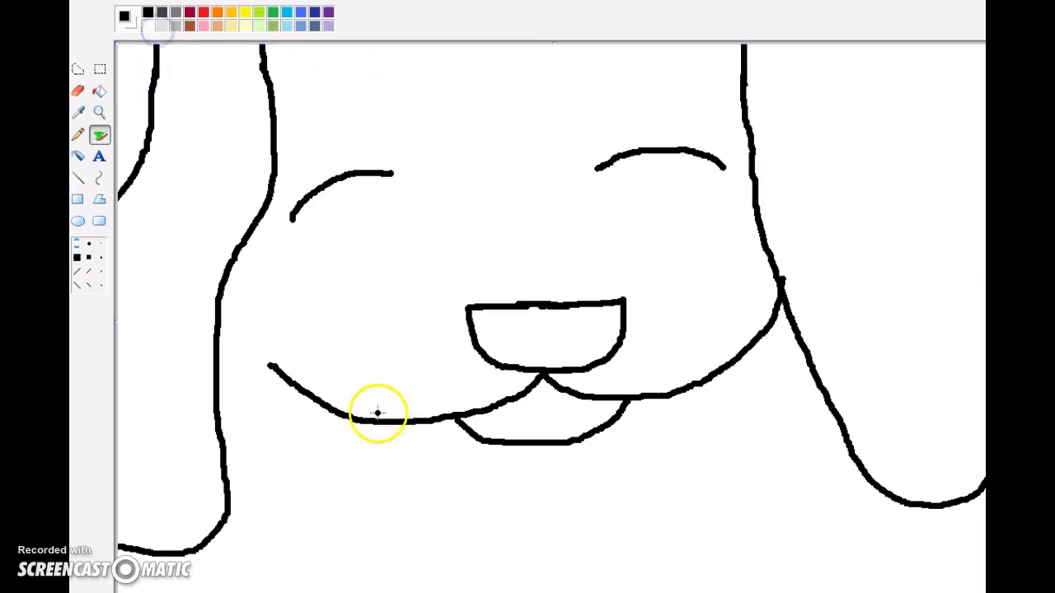
# Draw the two body sides below the muzzle and join the left cheek line to the left ear.
pyautogui.moveTo(367, 424); pyautogui.dragTo(330, 590)
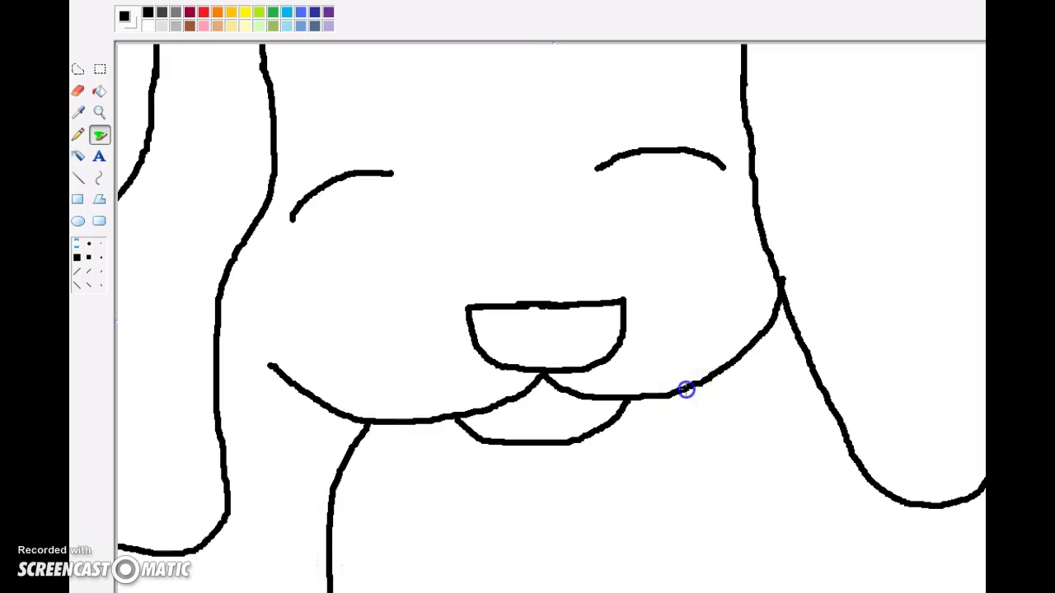
pyautogui.moveTo(686, 389); pyautogui.dragTo(771, 592)
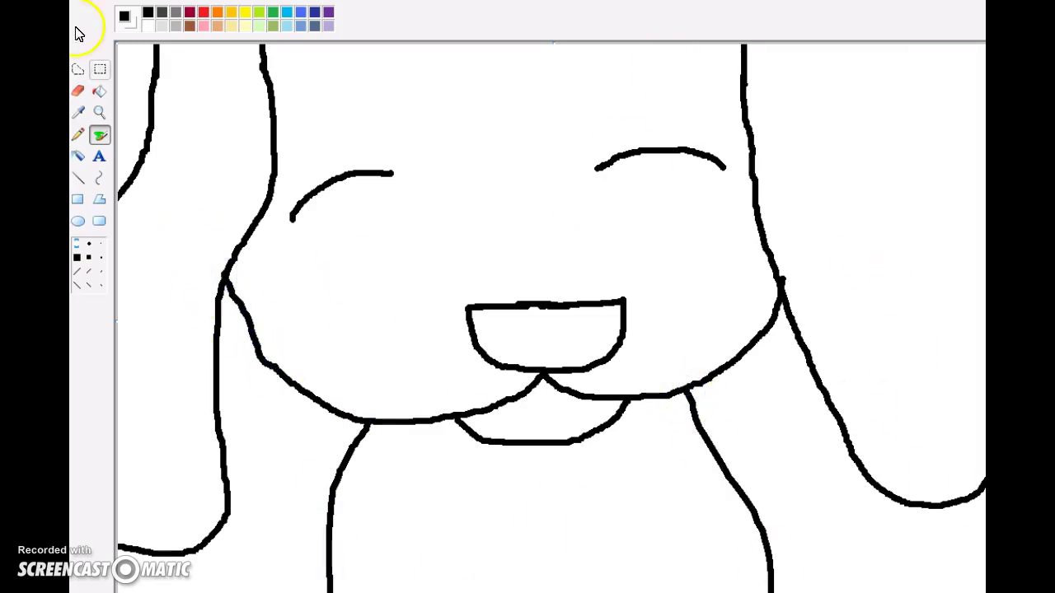
# Switch to Notepad, highlight the note "This is REALLY bad. D:" and minimize its window.
pyautogui.click(78, 92)
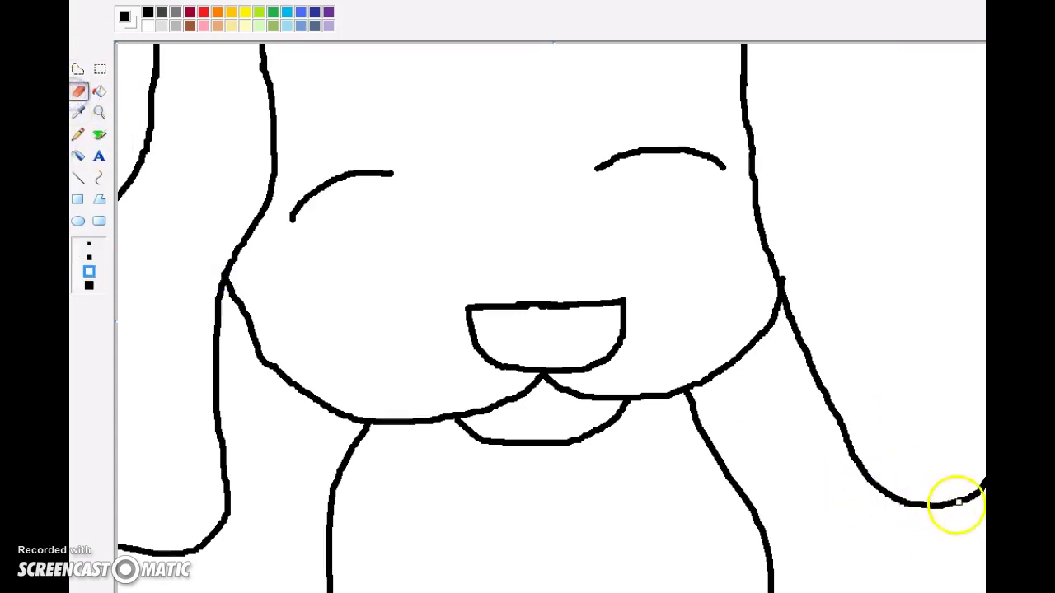
pyautogui.hotkey('alt', 'Tab')
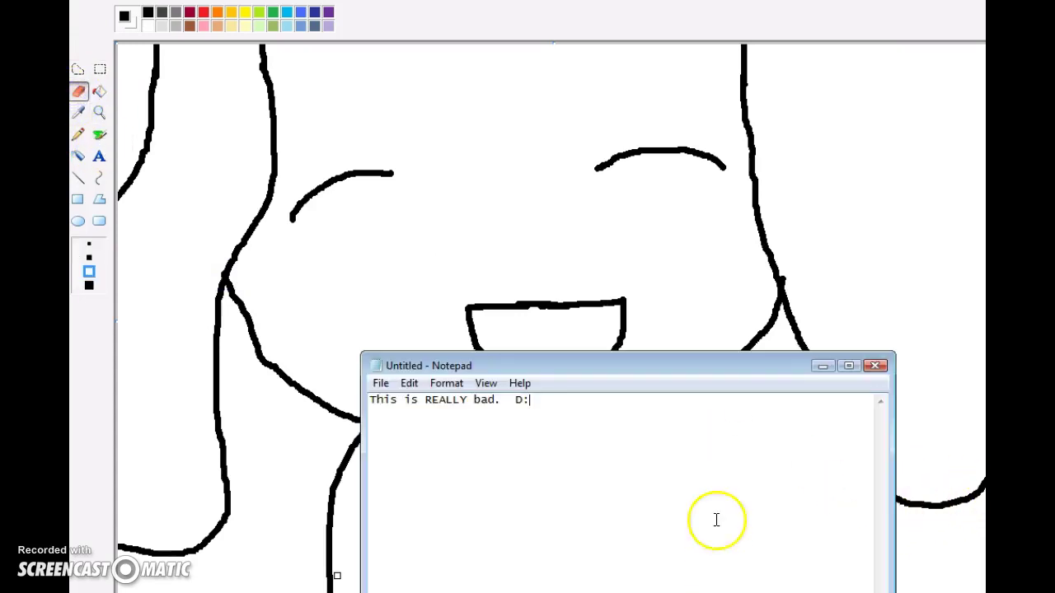
pyautogui.moveTo(409, 404); pyautogui.dragTo(569, 414)
pyautogui.click(569, 415)
pyautogui.click(819, 365)
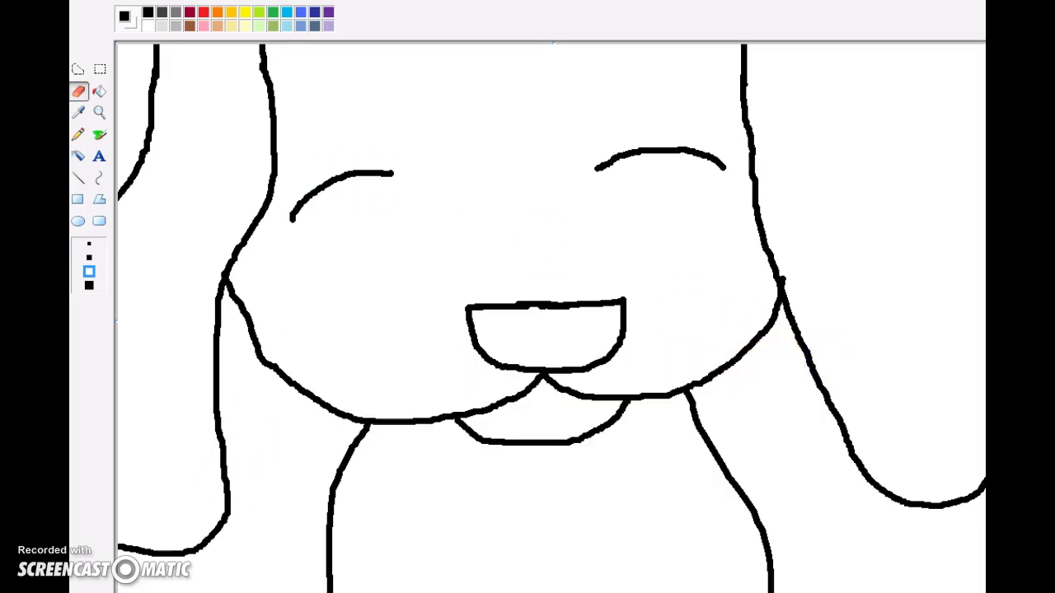
# Brush a tail with two curves running from the body's right side to the right ear.
pyautogui.click(99, 135)
pyautogui.click(761, 508)
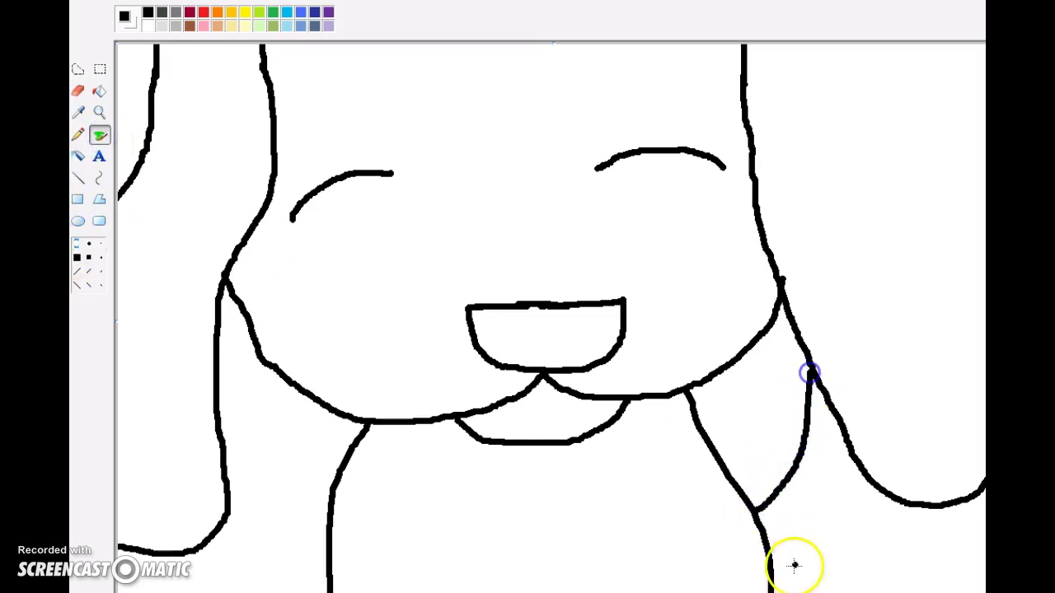
pyautogui.moveTo(829, 563); pyautogui.dragTo(885, 498)
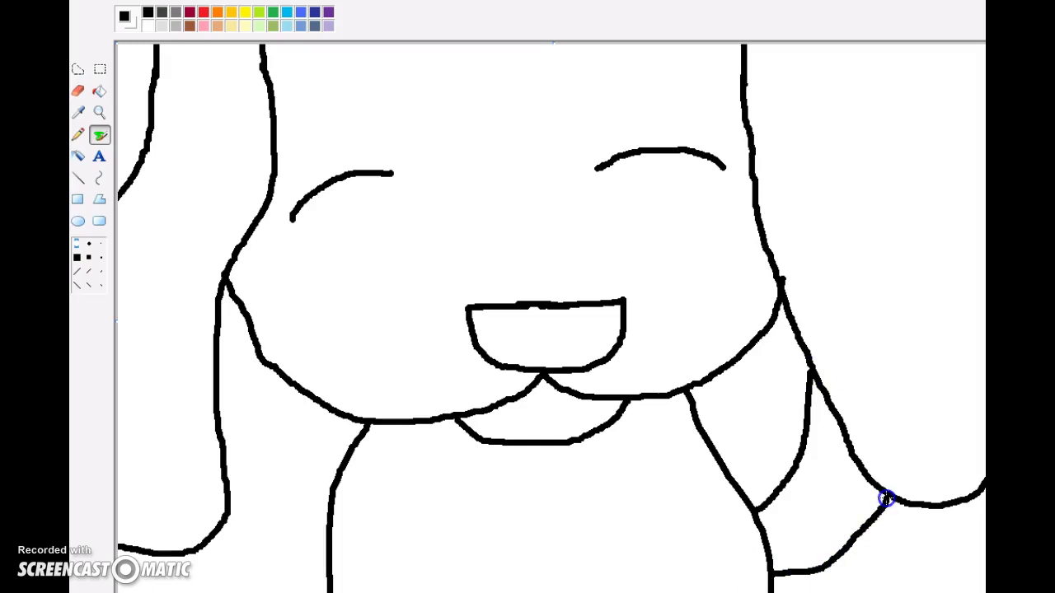
# Erase the right ear's end at the canvas edge with the largest eraser and redraw its outer edge up to the canvas top.
pyautogui.click(99, 113)
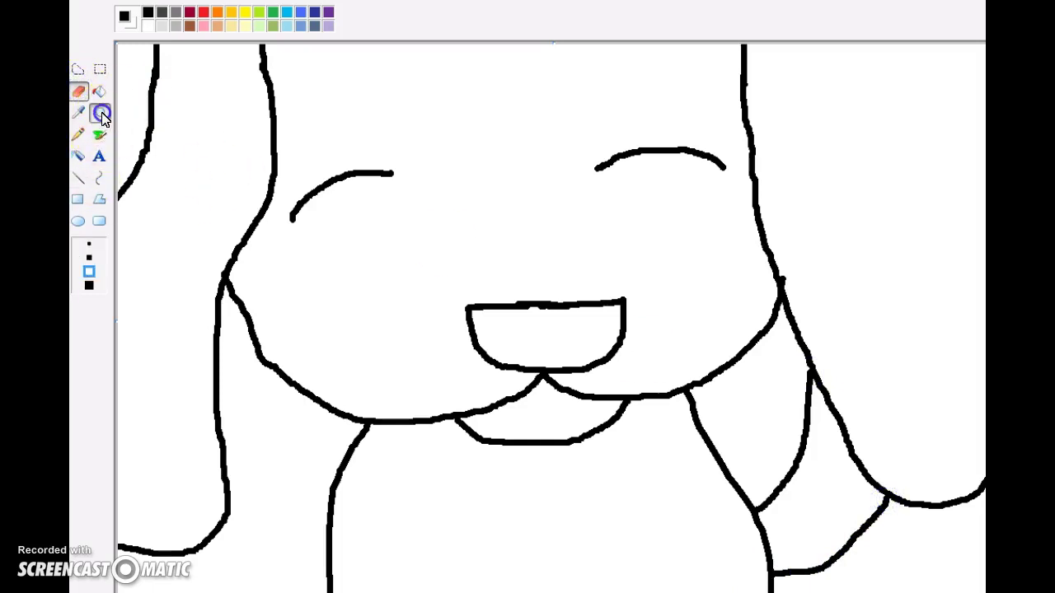
pyautogui.click(941, 417)
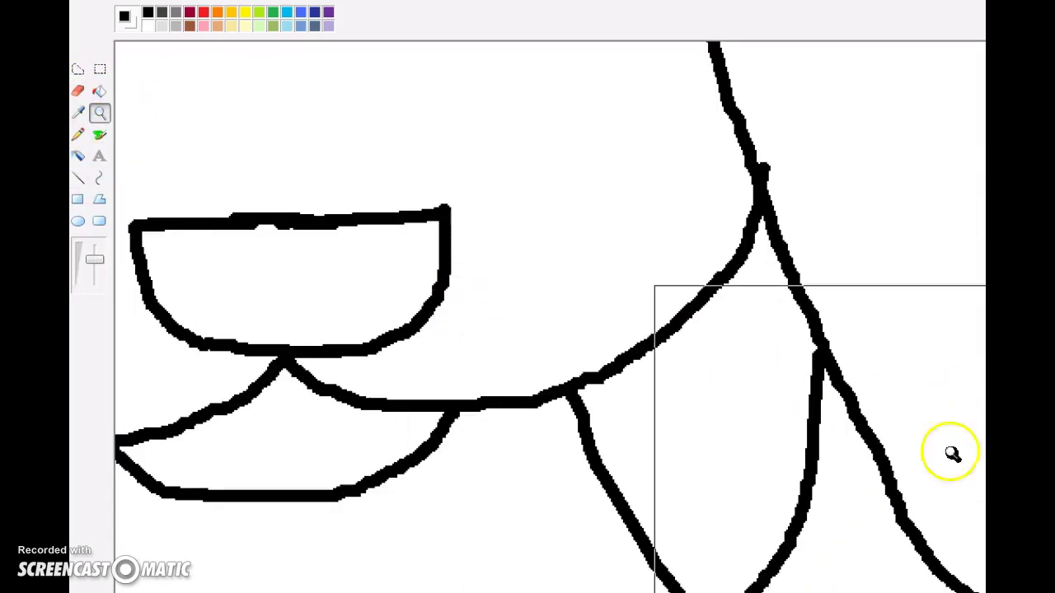
pyautogui.hscroll(1, 546, 317)
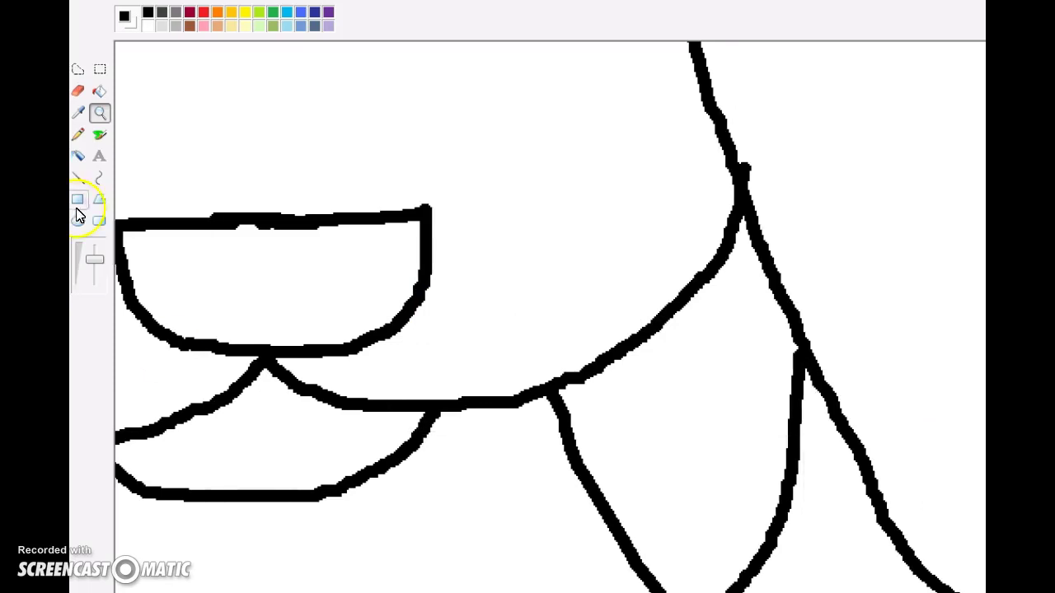
pyautogui.click(97, 139)
pyautogui.click(78, 90)
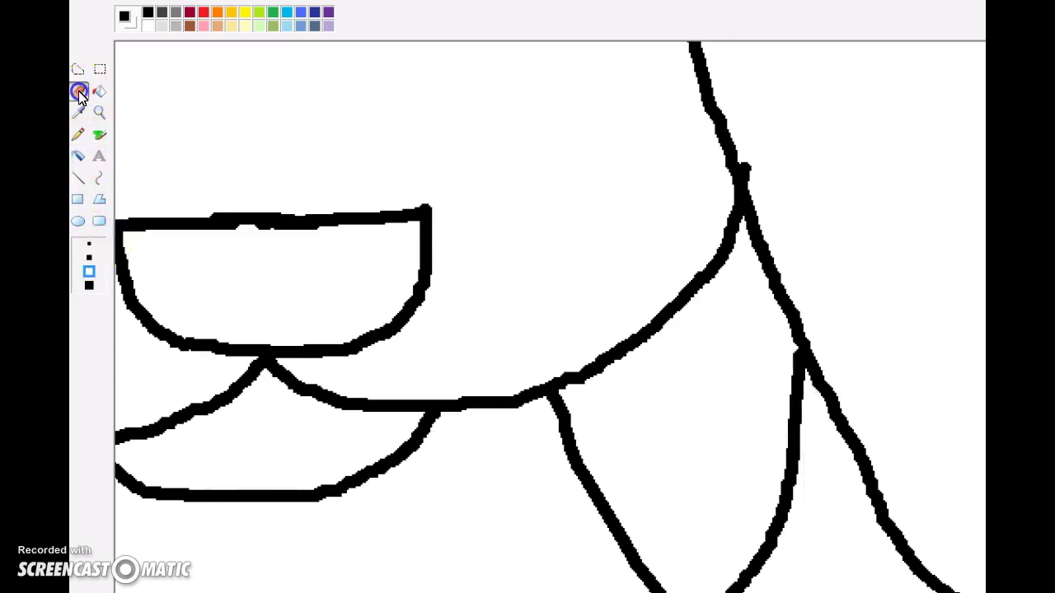
pyautogui.click(89, 285)
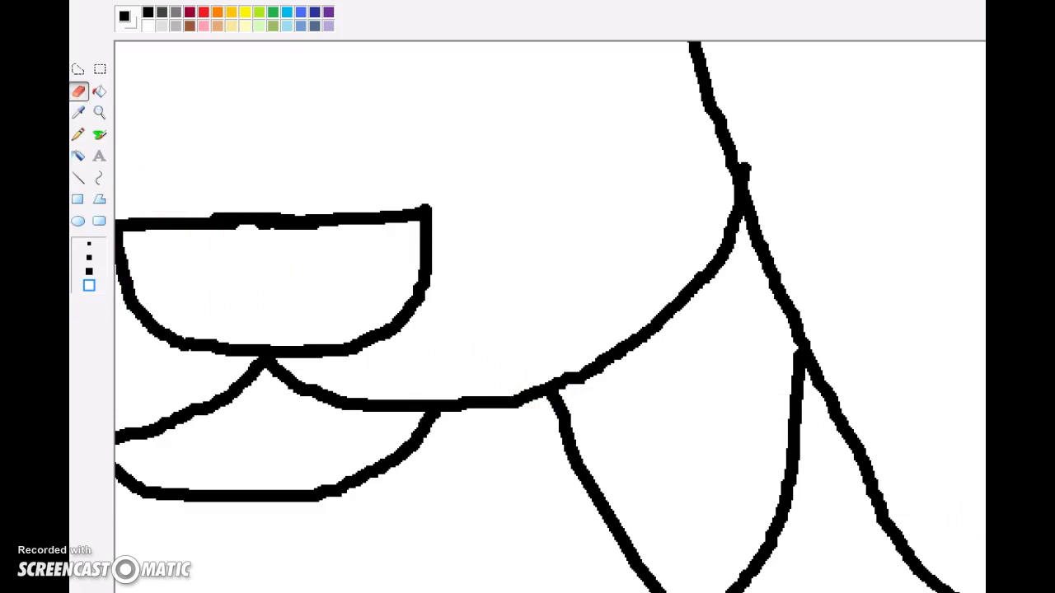
pyautogui.scroll(8, 549, 317)
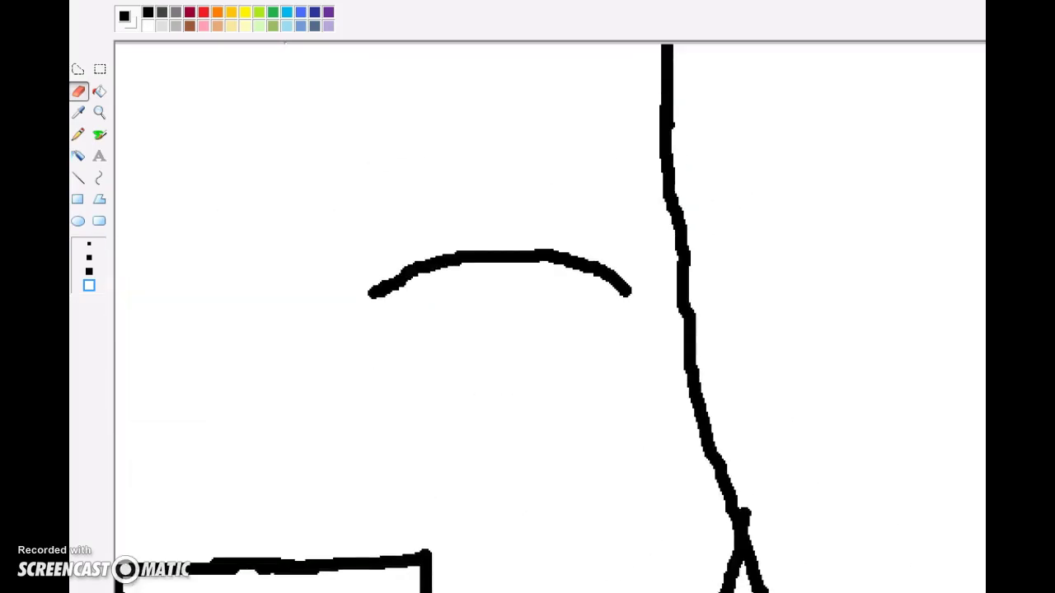
pyautogui.scroll(-8, 699, 320)
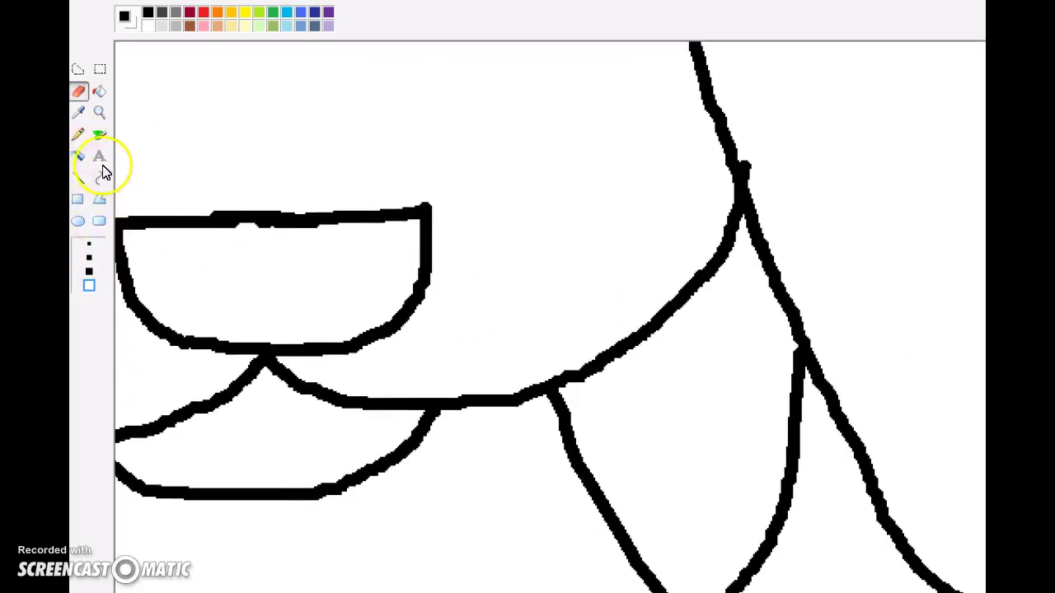
pyautogui.click(98, 112)
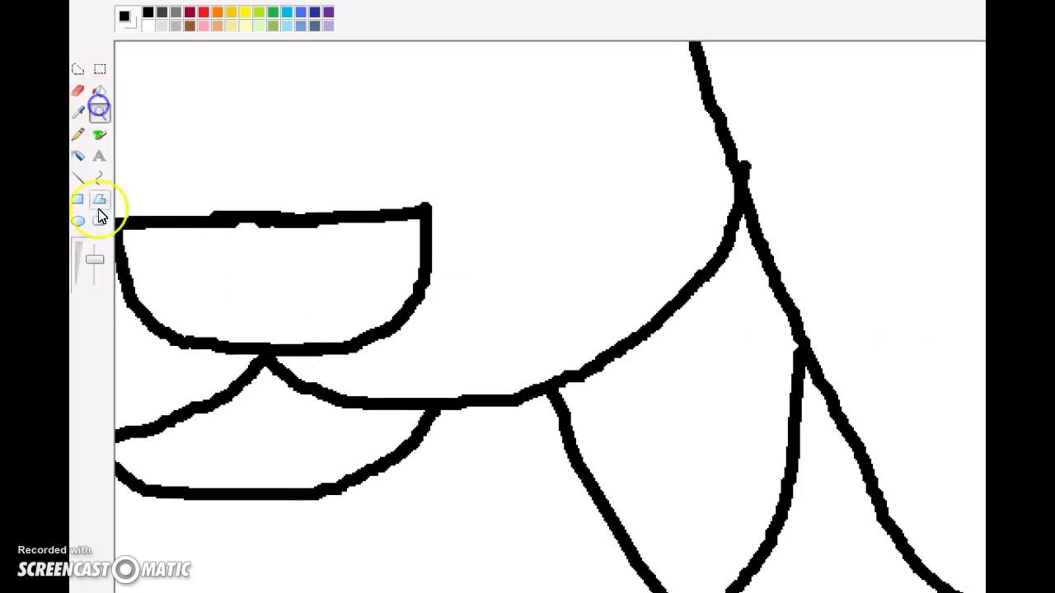
pyautogui.click(96, 269)
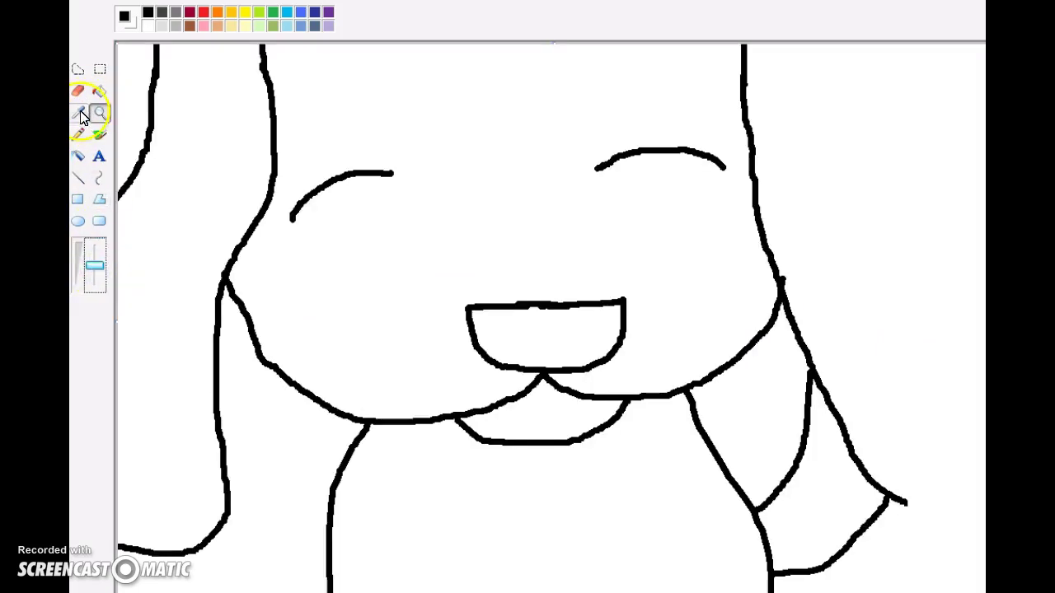
pyautogui.click(99, 134)
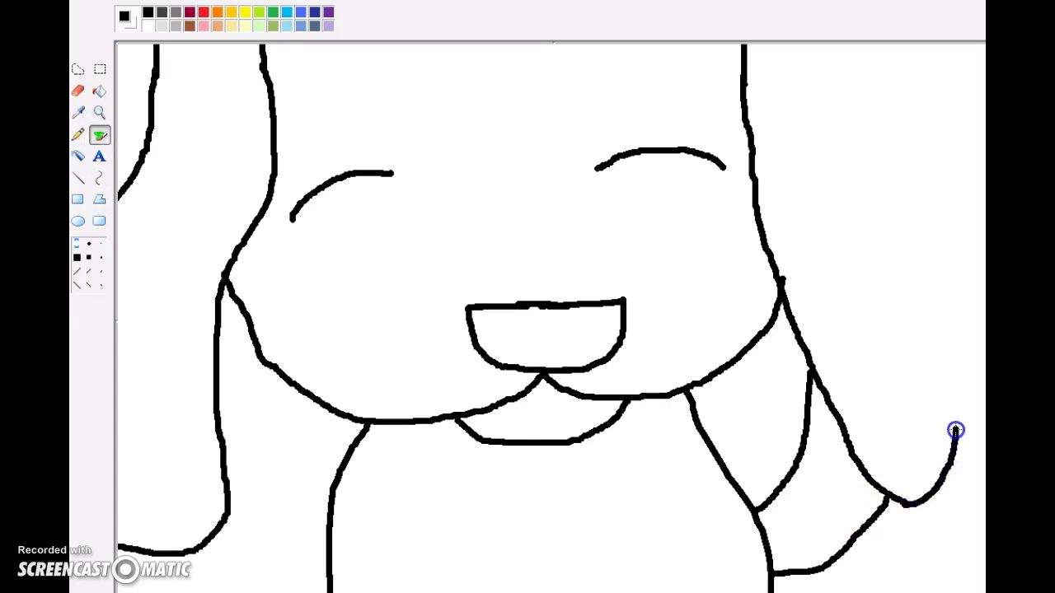
pyautogui.moveTo(967, 306)
pyautogui.mouseDown()
pyautogui.moveTo(966, 155)
pyautogui.moveTo(920, 41)
pyautogui.mouseUp()
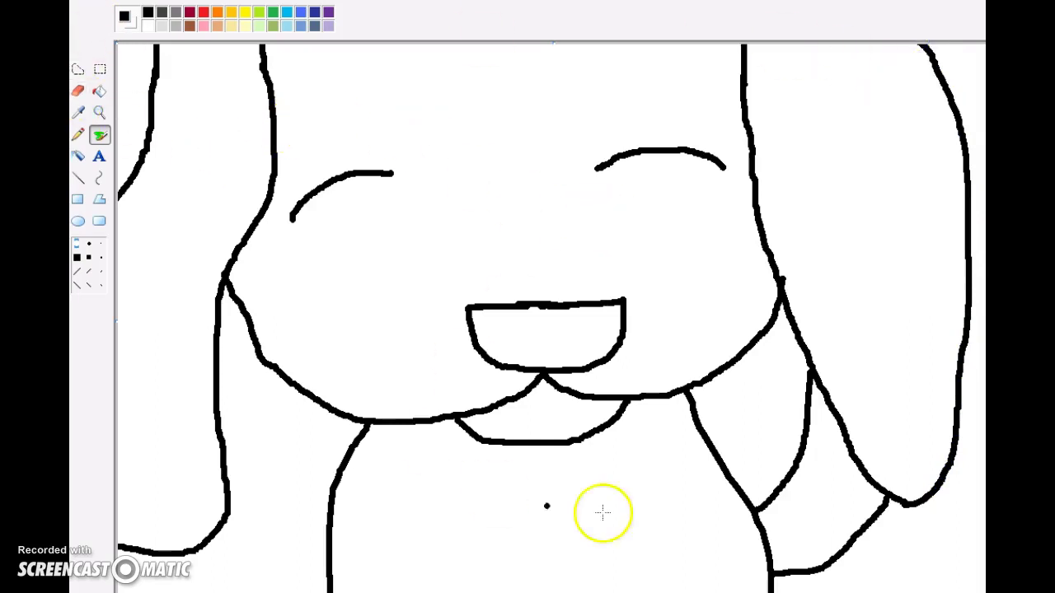
# Fill the head, body, lower lip and both ears with brown.
pyautogui.click(101, 92)
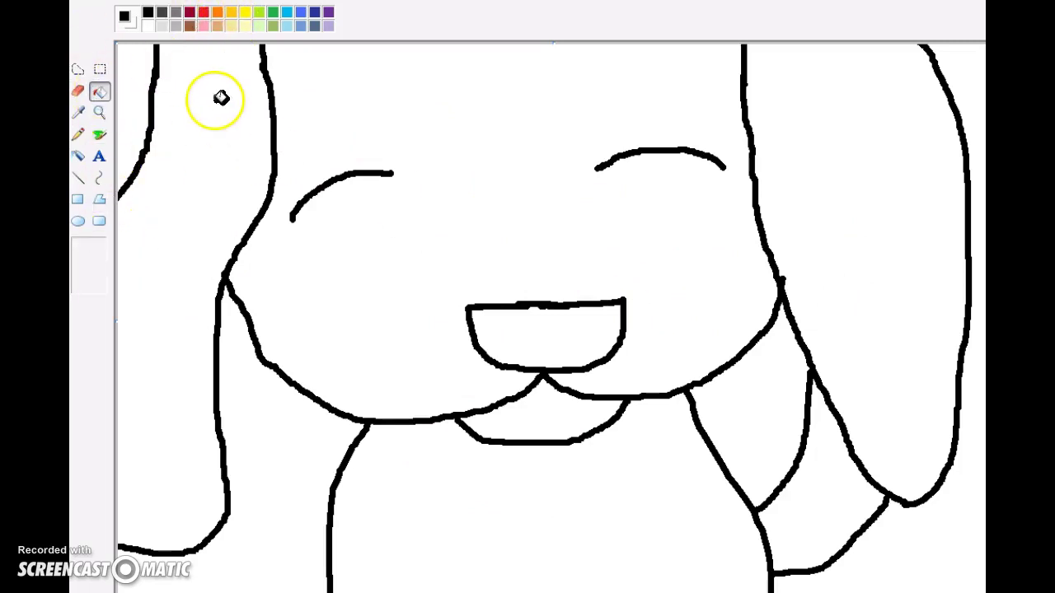
pyautogui.click(190, 26)
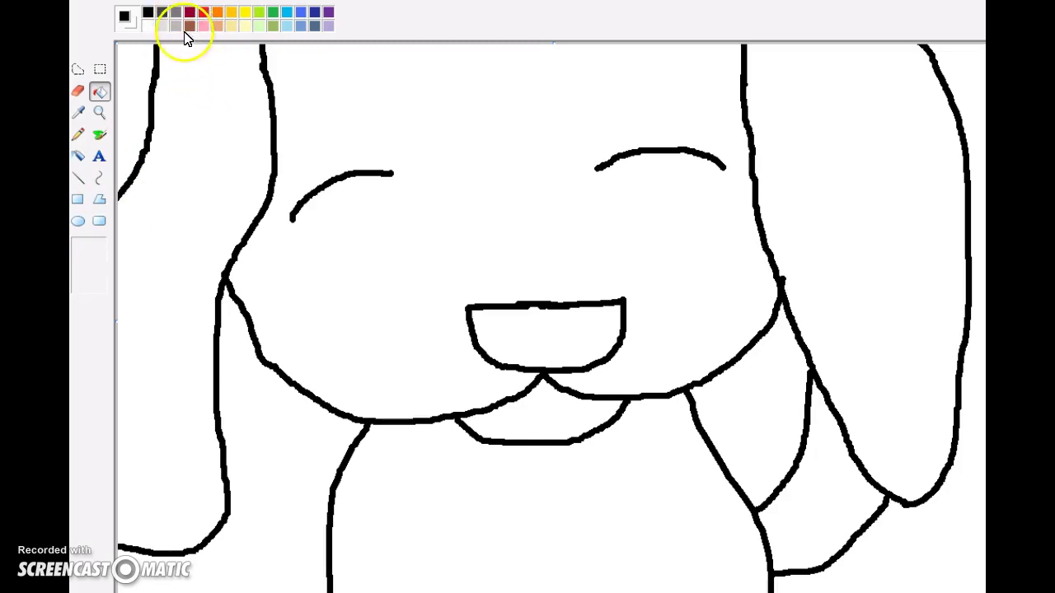
pyautogui.click(365, 88)
pyautogui.click(594, 493)
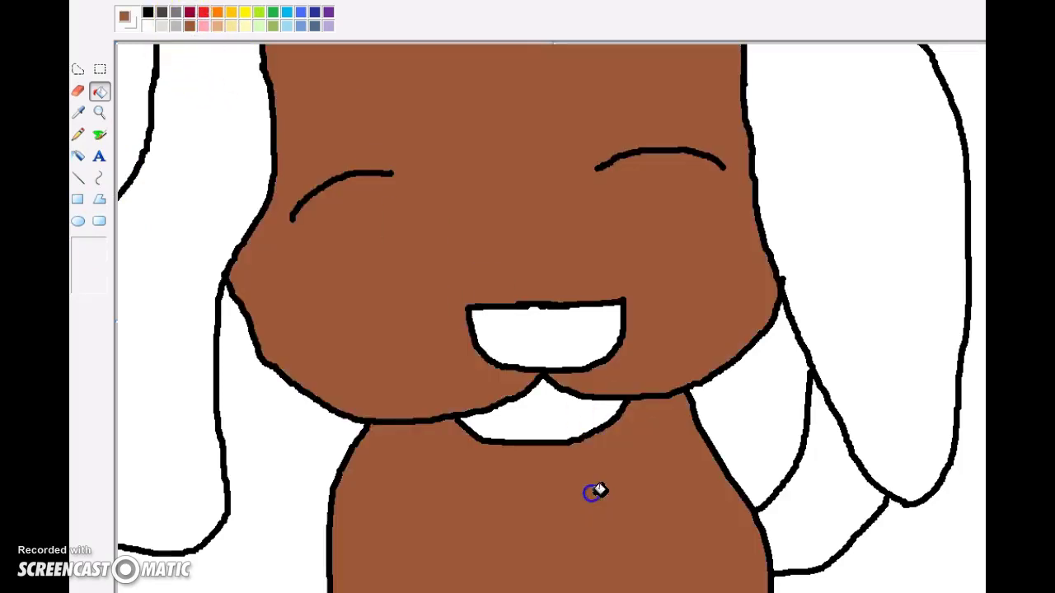
pyautogui.click(544, 428)
pyautogui.click(170, 360)
pyautogui.click(900, 245)
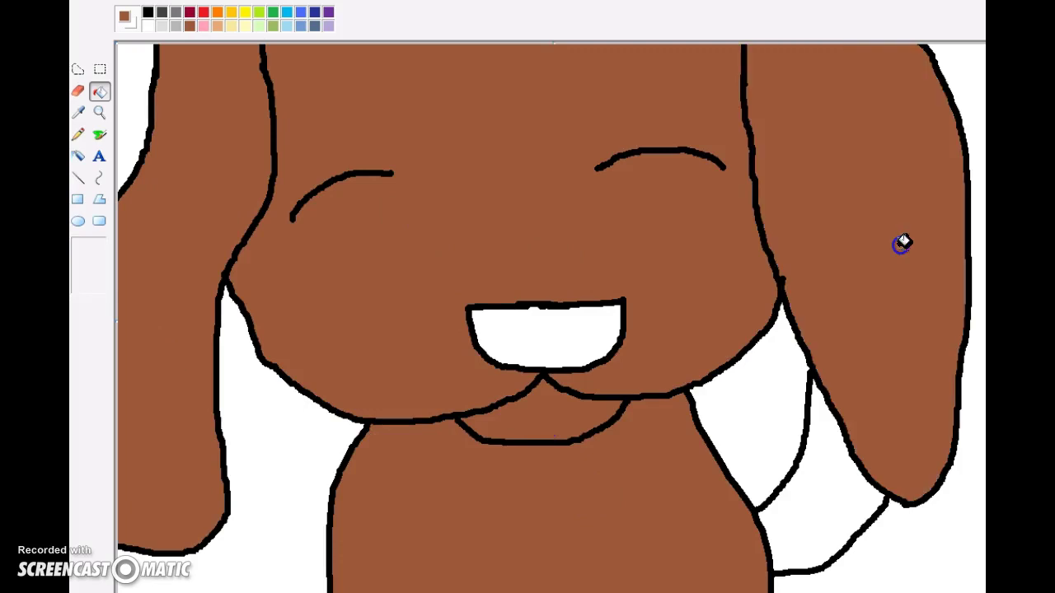
# Try a dark red fill on the lower lip, and refill it with the head's brown.
pyautogui.click(395, 220)
pyautogui.click(537, 375)
pyautogui.click(261, 98)
pyautogui.click(191, 16)
pyautogui.click(192, 16)
pyautogui.click(551, 410)
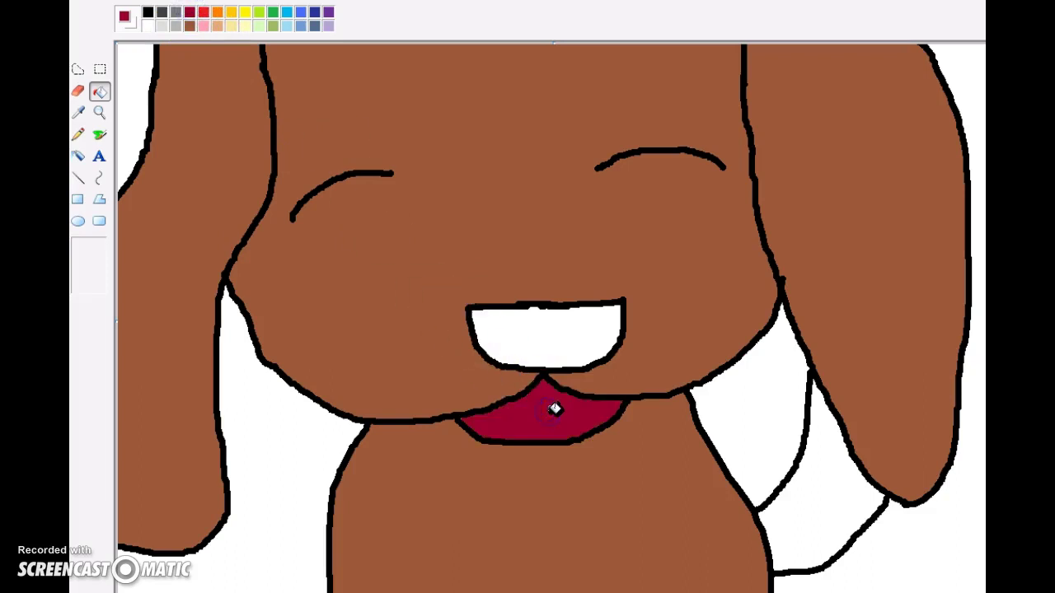
pyautogui.click(189, 25)
pyautogui.click(566, 402)
# Replace the dark red palette color with a dark orange-brown basic color and fill the lower lip and tail with it.
pyautogui.click(237, 83)
pyautogui.click(190, 25)
pyautogui.click(204, 25)
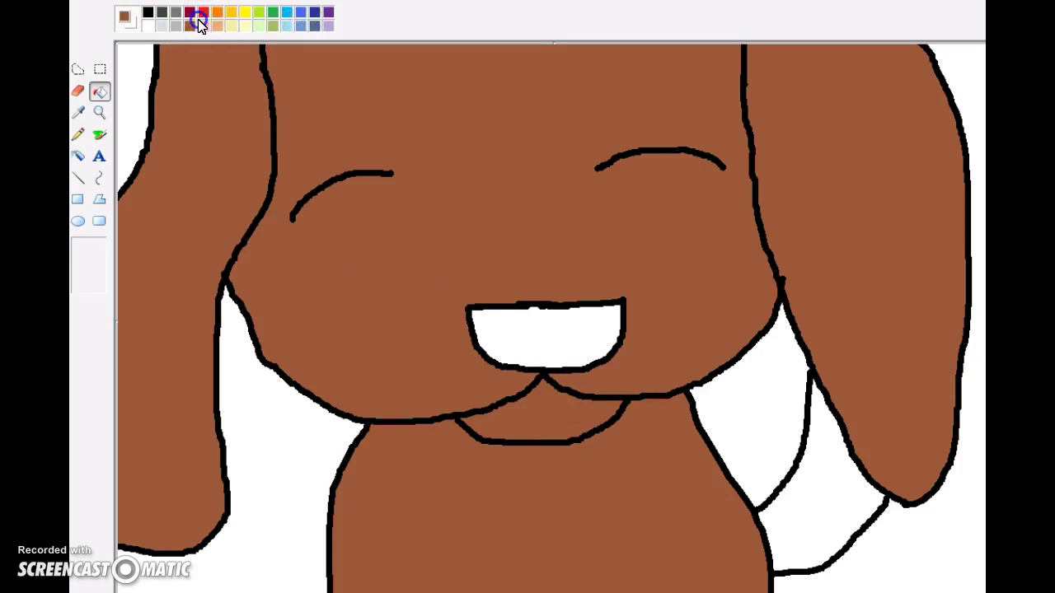
pyautogui.doubleClick(187, 23)
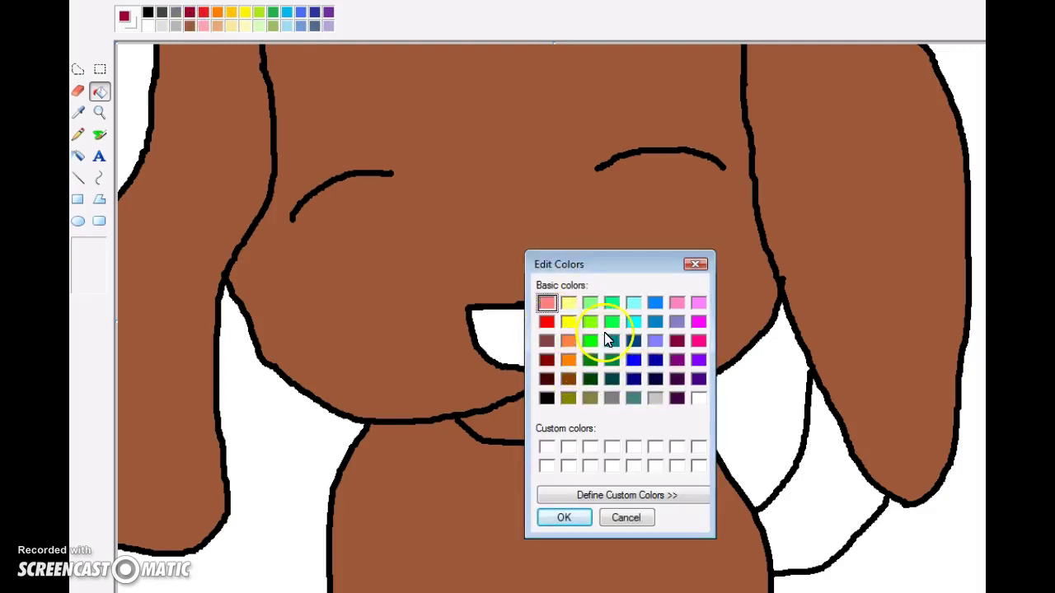
pyautogui.click(568, 379)
pyautogui.click(565, 516)
pyautogui.click(527, 414)
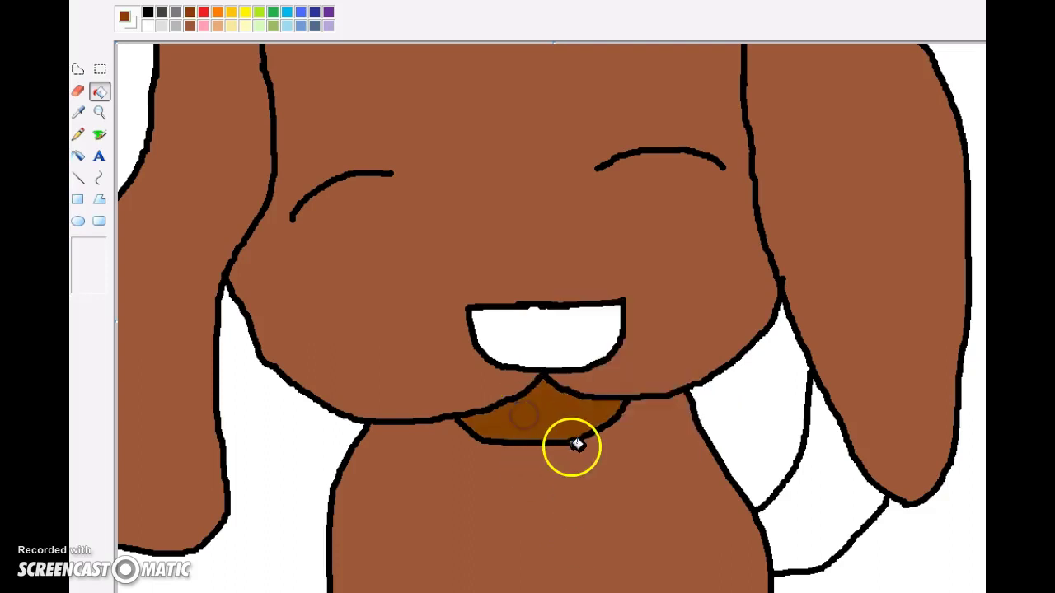
pyautogui.click(812, 486)
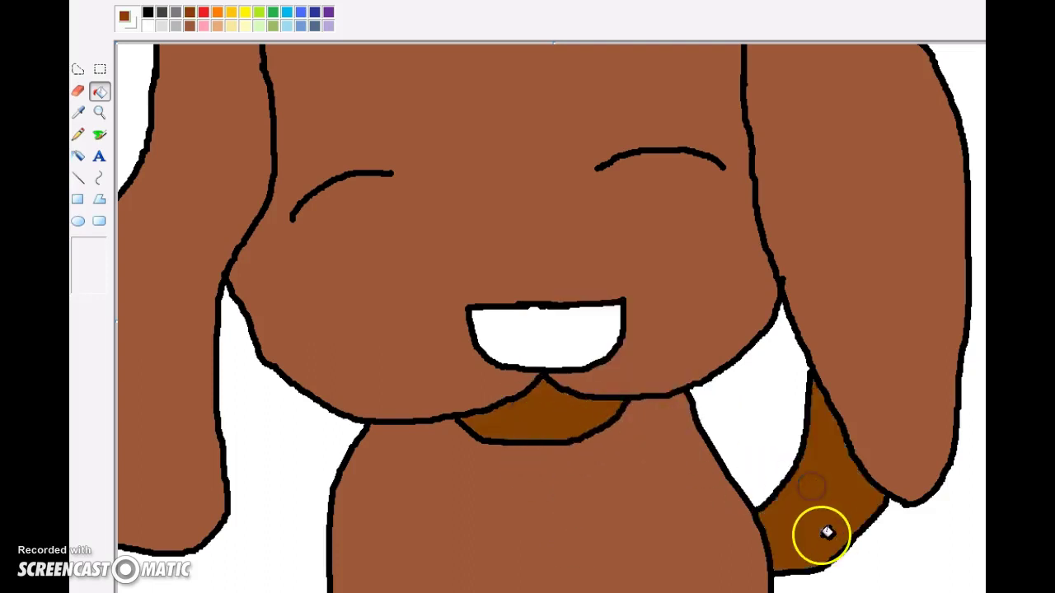
# Fill both ears, the head and the body with the dark orange-brown.
pyautogui.click(867, 262)
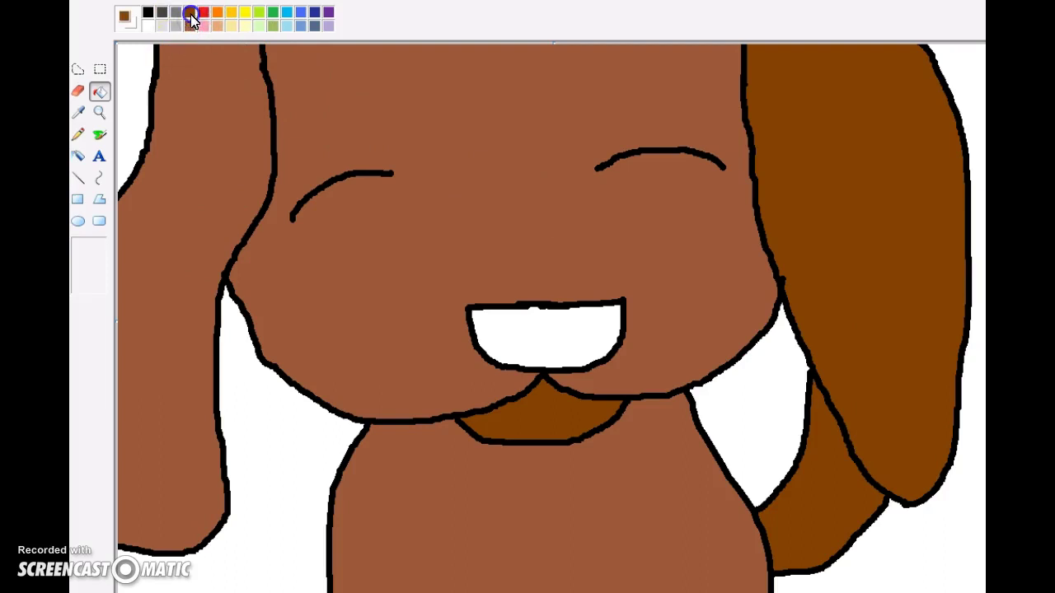
pyautogui.click(201, 75)
pyautogui.click(355, 111)
pyautogui.click(595, 570)
# Brush a wavy reddish-brown patch outline around the lower half of the right ear, covering its black edges.
pyautogui.click(806, 400)
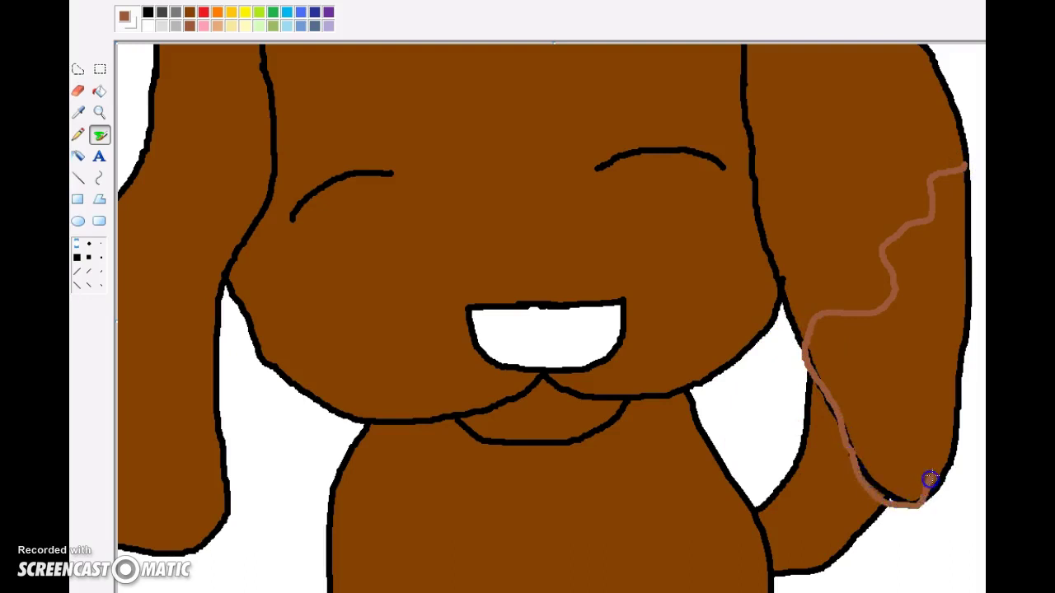
pyautogui.click(950, 439)
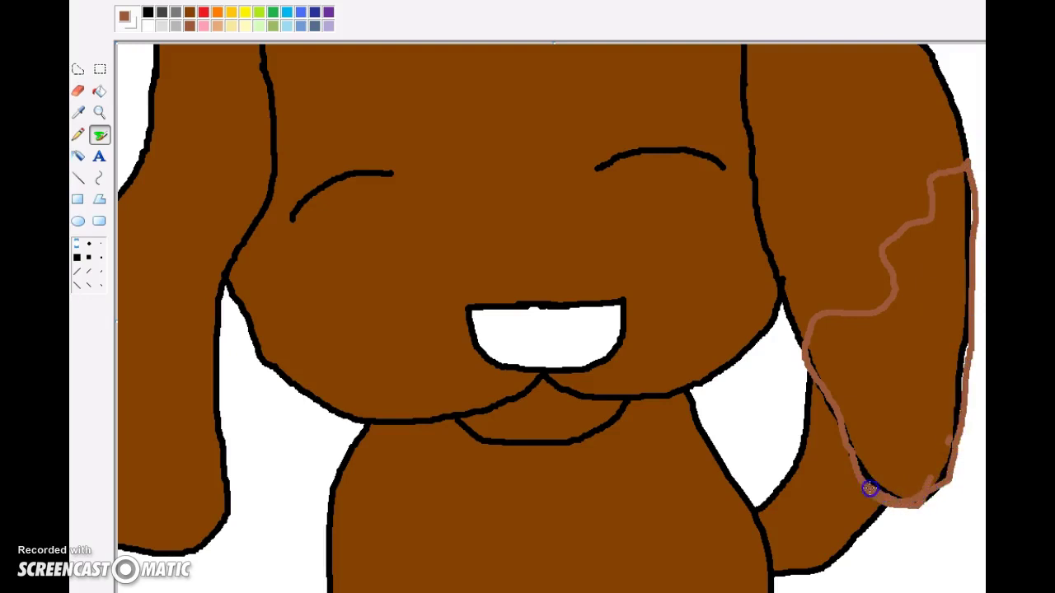
pyautogui.click(812, 486)
# Switch to Notepad, select its line of text and minimize the window.
pyautogui.hotkey('alt', 'Tab')
pyautogui.moveTo(608, 402); pyautogui.dragTo(370, 407)
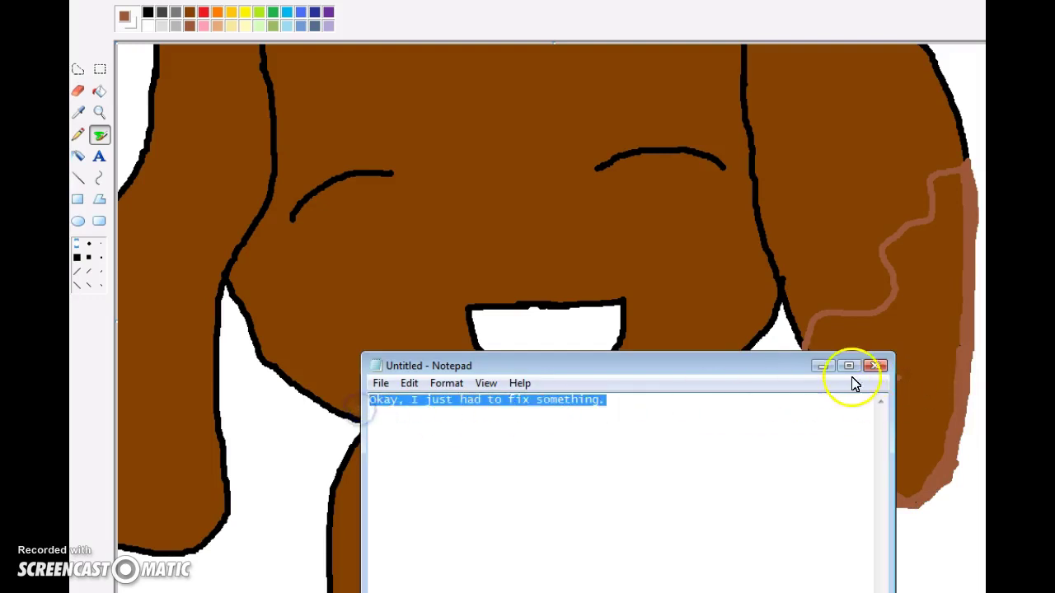
pyautogui.click(823, 366)
# Fill the outlined patch on the right ear and the lower lip with reddish brown.
pyautogui.click(99, 92)
pyautogui.click(863, 346)
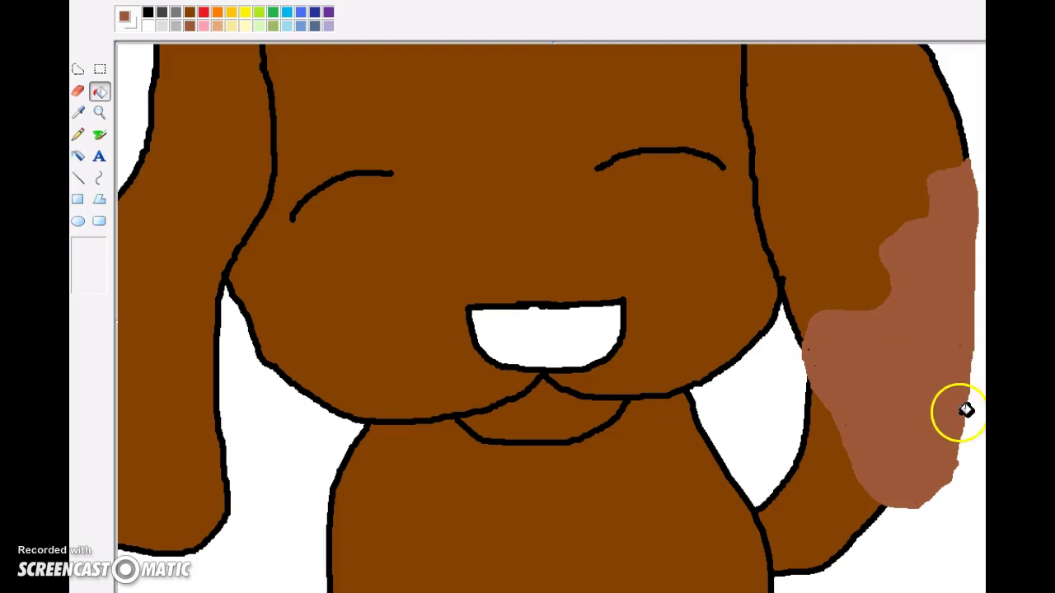
pyautogui.click(501, 419)
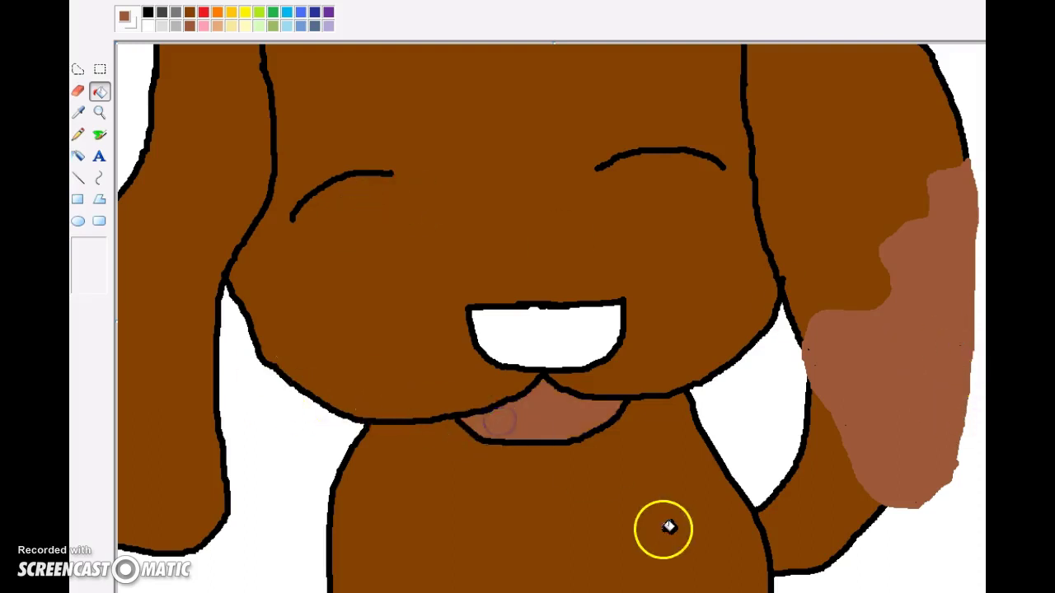
# Try a reddish-brown fill on the tail, refill it with the dark orange-brown, and undo both fills.
pyautogui.click(784, 526)
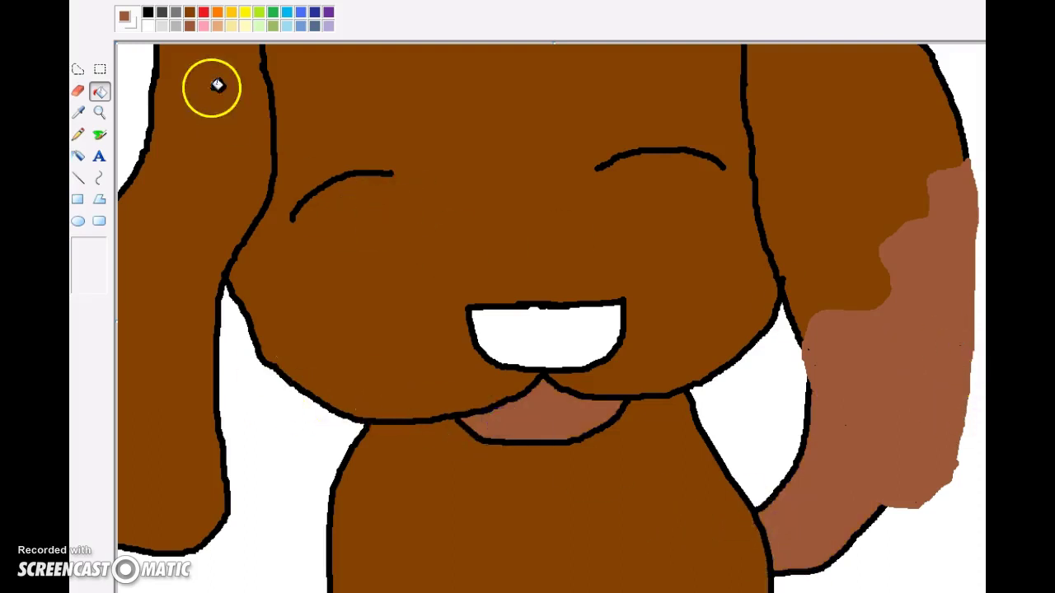
pyautogui.click(189, 12)
pyautogui.click(832, 469)
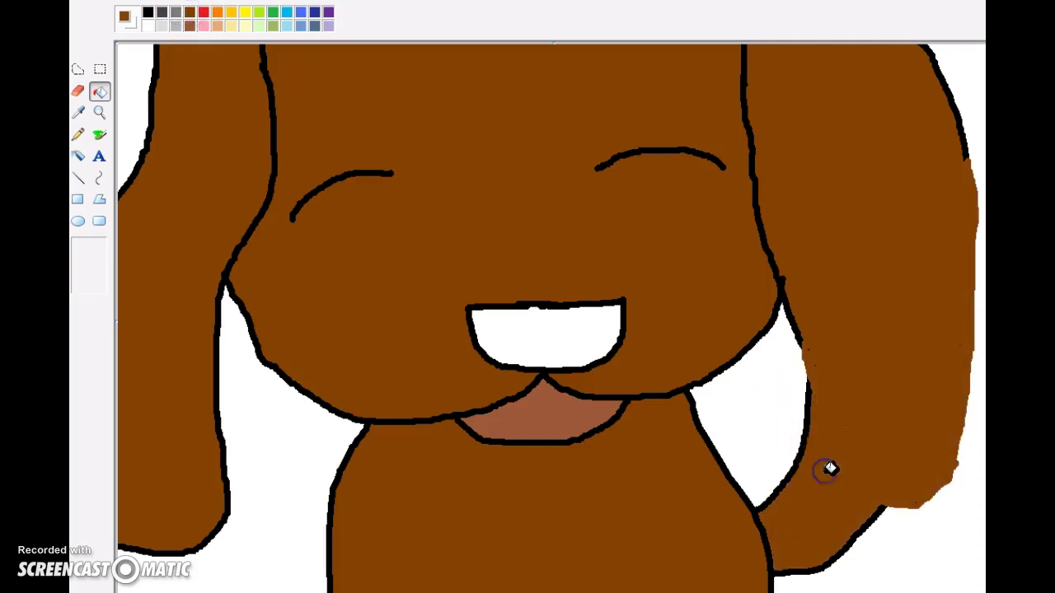
pyautogui.click(116, 4)
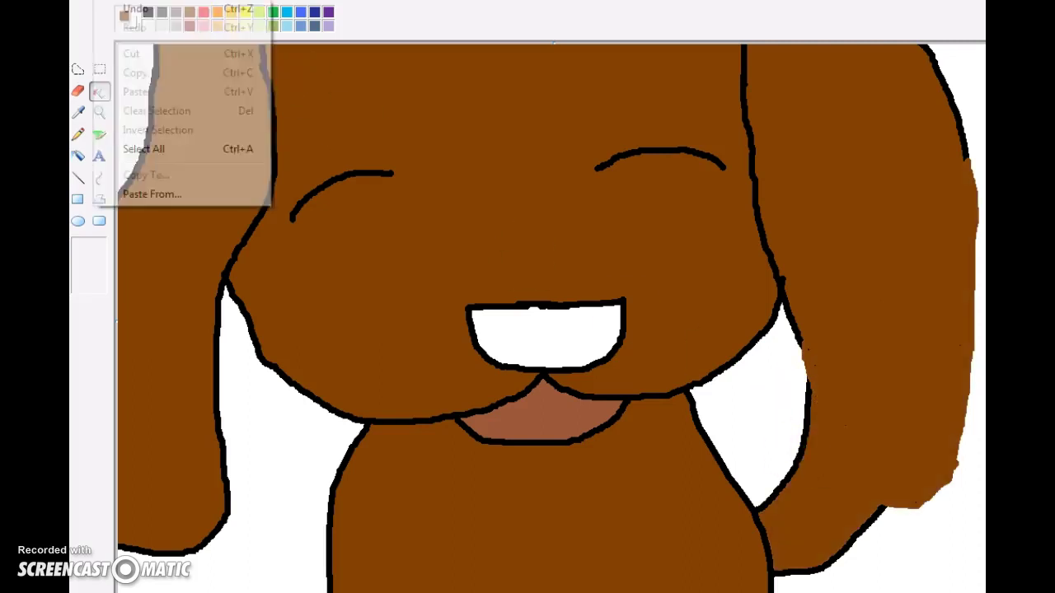
pyautogui.click(132, 9)
pyautogui.click(124, 1)
pyautogui.click(131, 25)
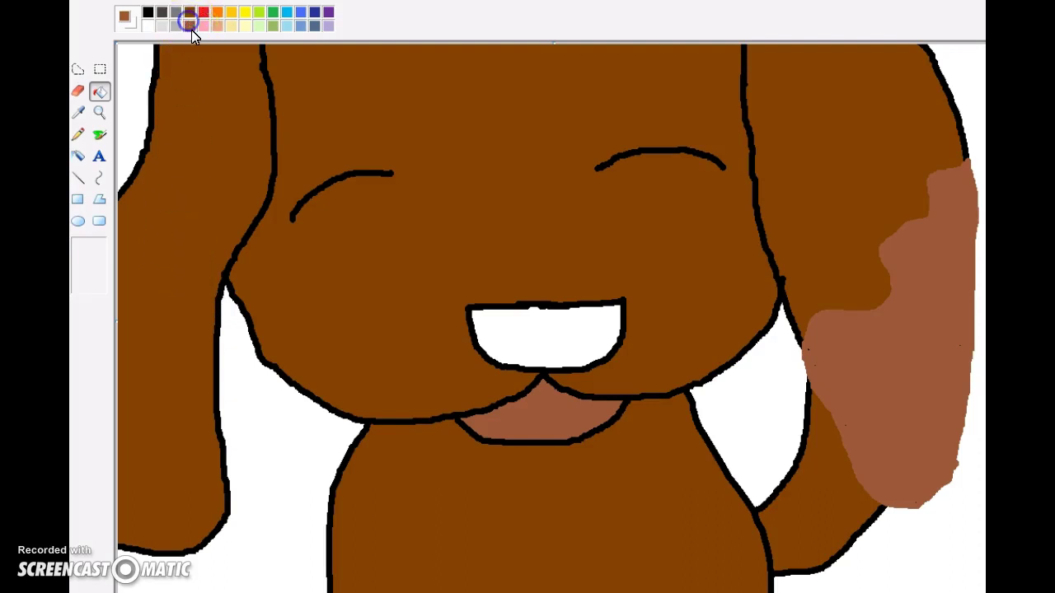
# Try a reddish-brown fill on the whole left ear and undo it.
pyautogui.click(210, 99)
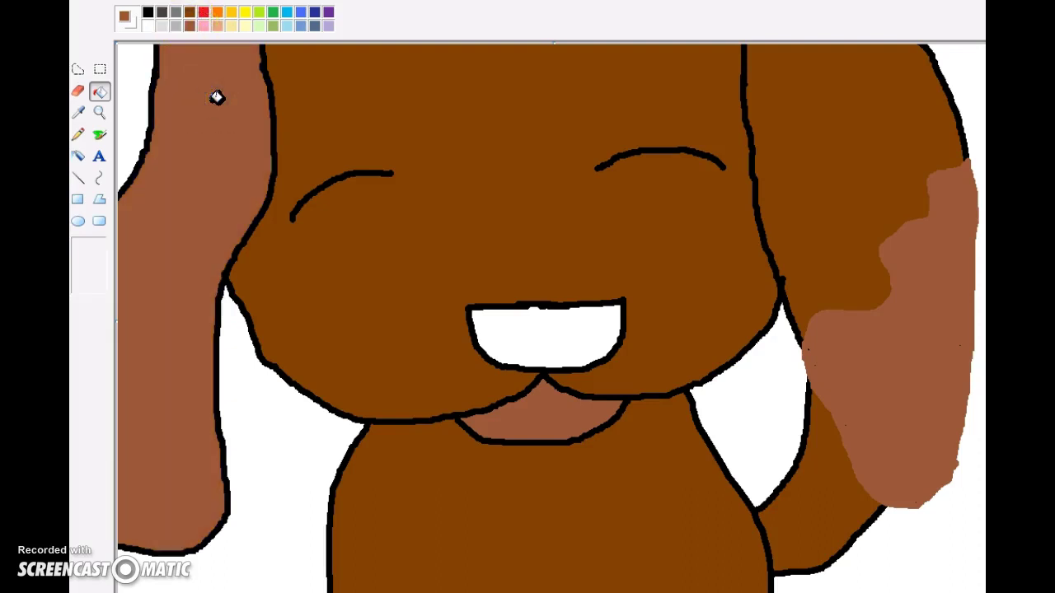
pyautogui.click(180, 50)
pyautogui.click(129, 1)
pyautogui.click(130, 9)
# Brush a reddish-brown patch outline around the left eye, from the canvas top down to the cheek, and fill it.
pyautogui.click(99, 134)
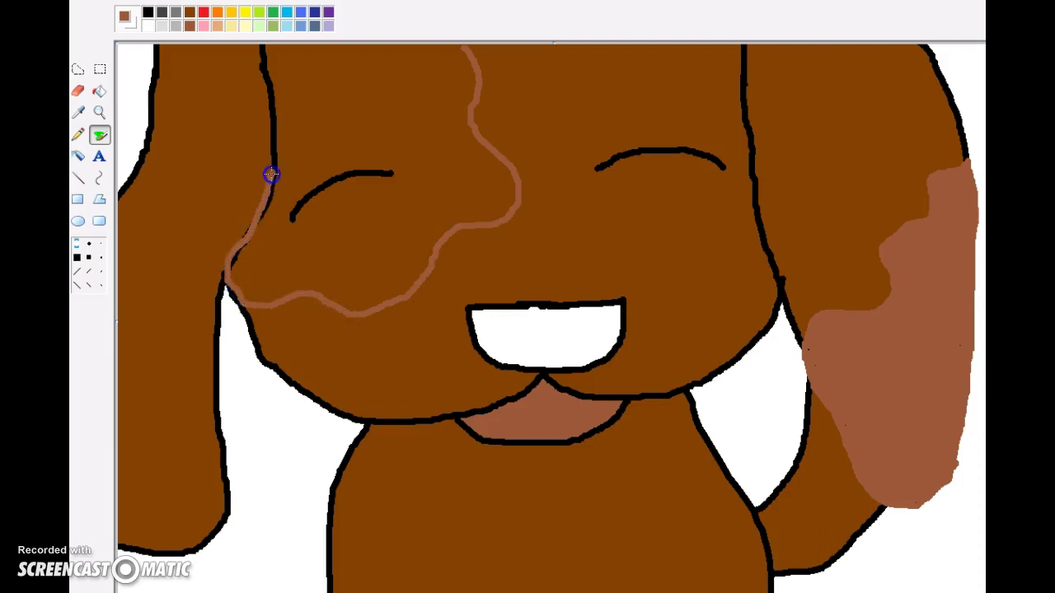
pyautogui.moveTo(264, 46); pyautogui.dragTo(349, 46)
pyautogui.moveTo(459, 44); pyautogui.dragTo(260, 52)
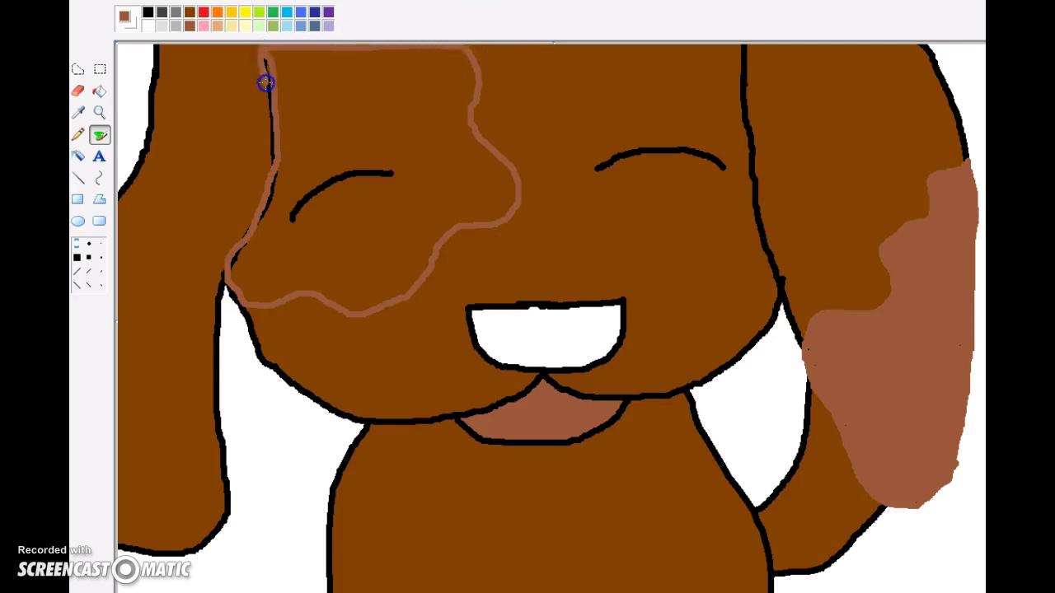
pyautogui.moveTo(269, 92); pyautogui.dragTo(269, 201)
pyautogui.moveTo(248, 239)
pyautogui.mouseDown()
pyautogui.moveTo(228, 268)
pyautogui.moveTo(251, 230)
pyautogui.moveTo(236, 303)
pyautogui.mouseUp()
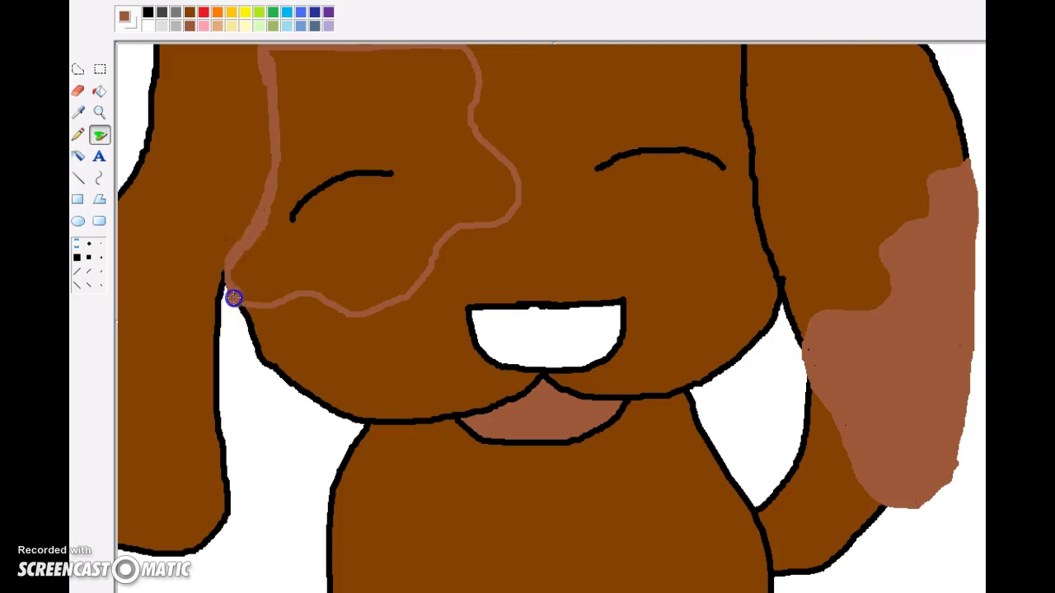
pyautogui.click(99, 91)
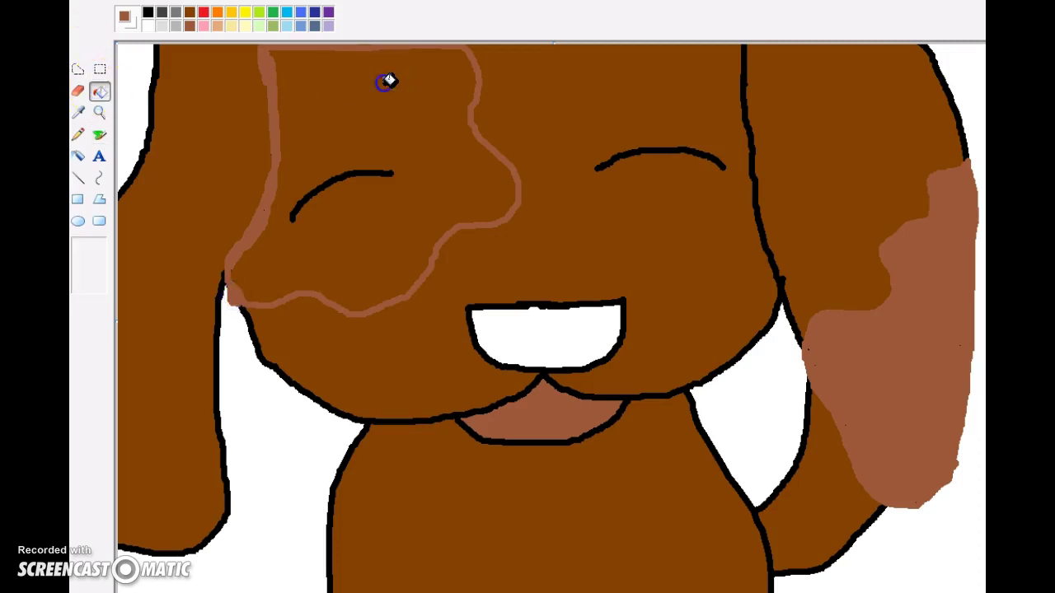
pyautogui.click(388, 82)
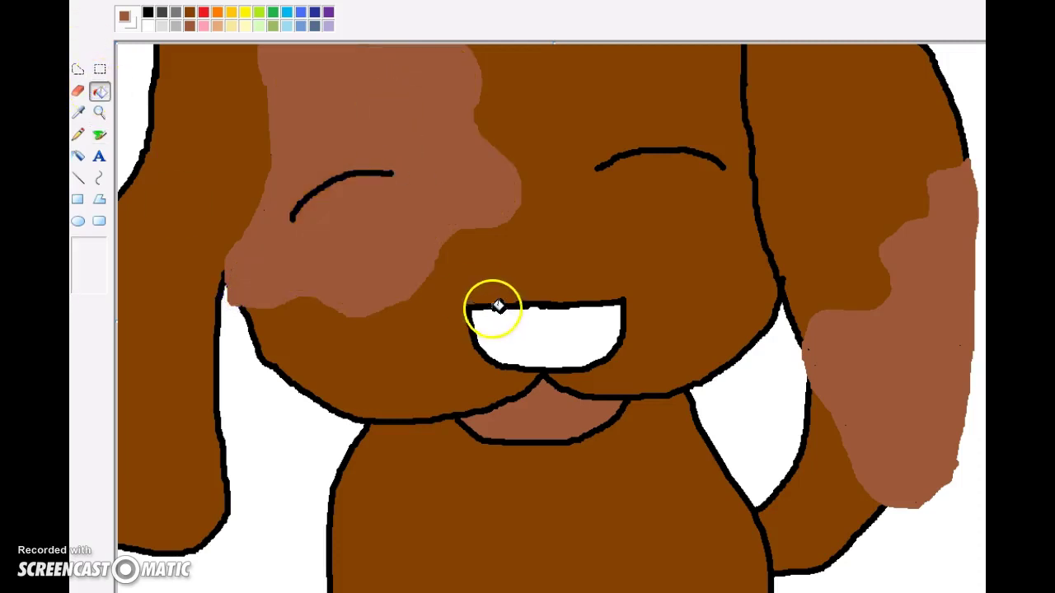
# Fill the white nose with black.
pyautogui.click(147, 11)
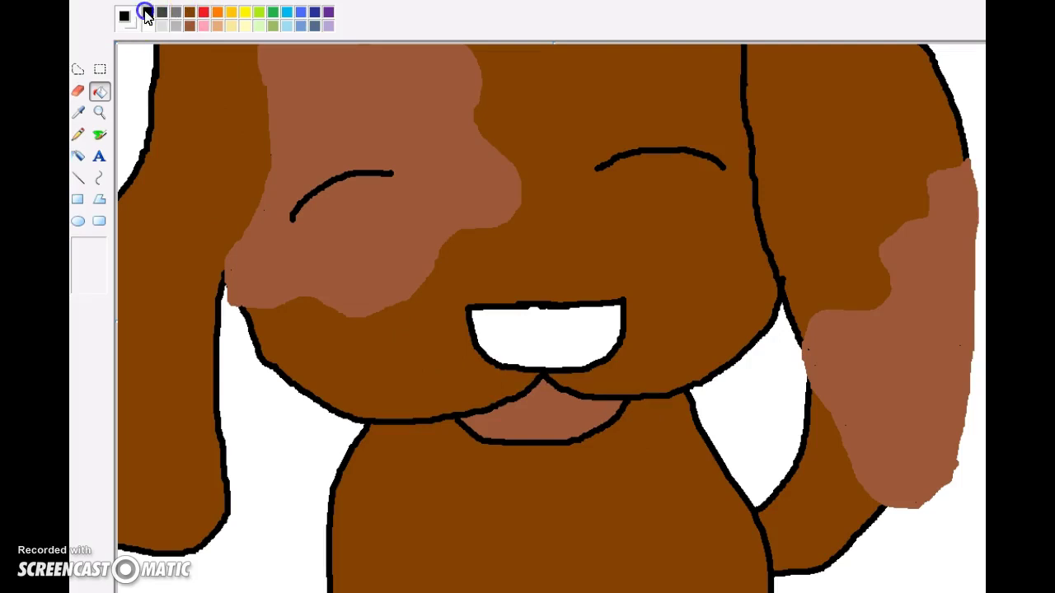
pyautogui.click(494, 313)
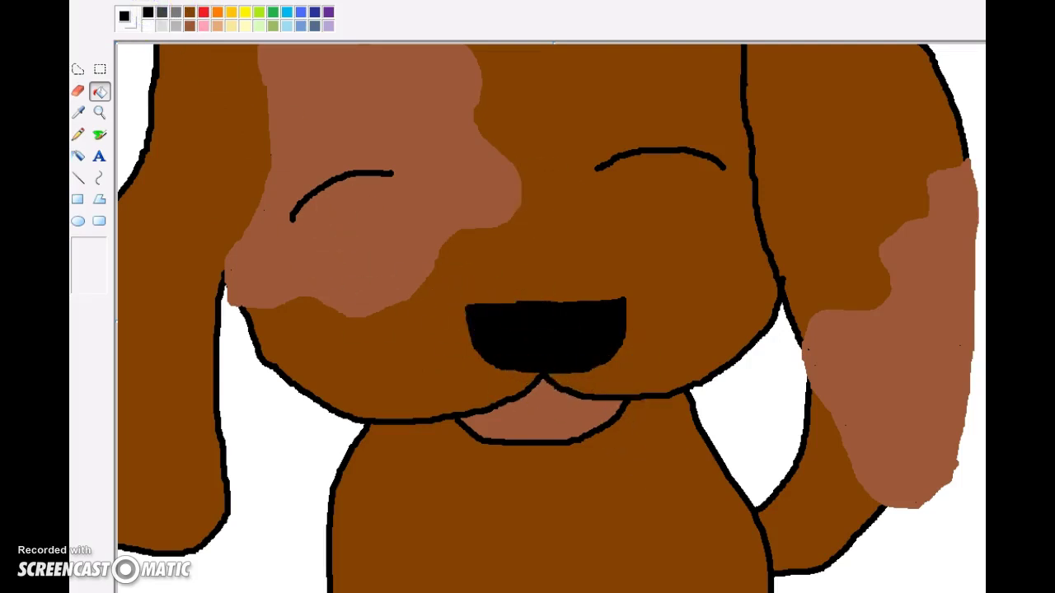
# Try dark gray fills on the nose, undo them and refill the nose with black.
pyautogui.click(161, 17)
pyautogui.click(549, 339)
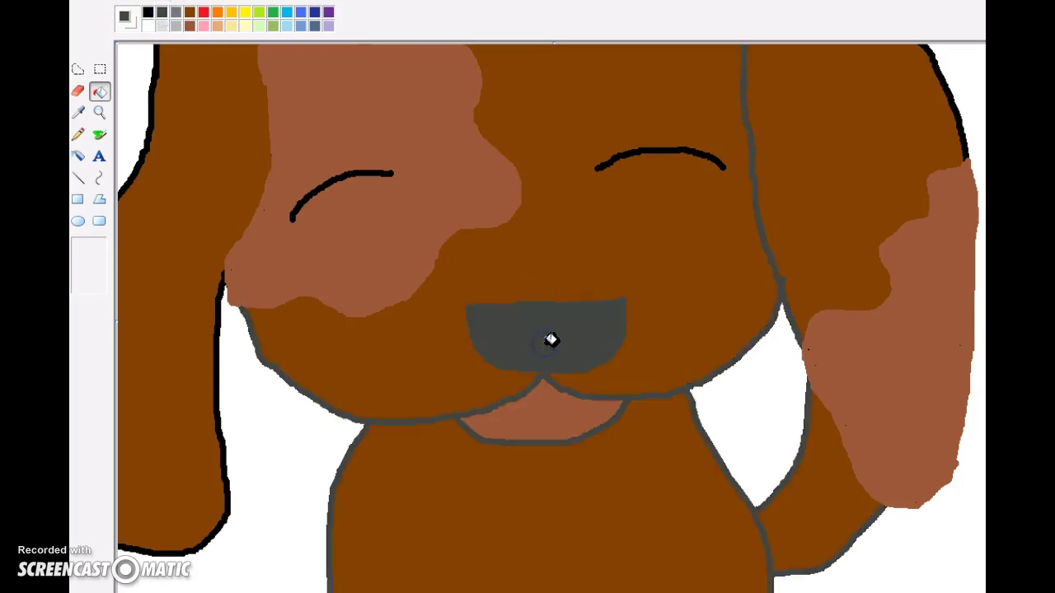
pyautogui.click(116, 0)
pyautogui.click(134, 9)
pyautogui.click(534, 314)
pyautogui.click(116, 2)
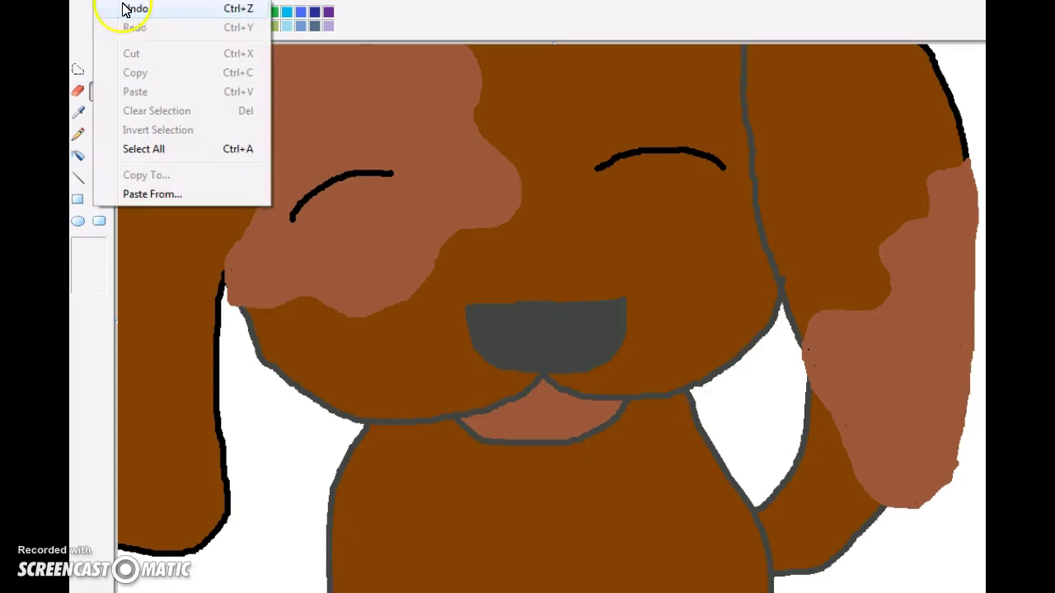
pyautogui.click(132, 9)
pyautogui.click(151, 14)
pyautogui.click(533, 363)
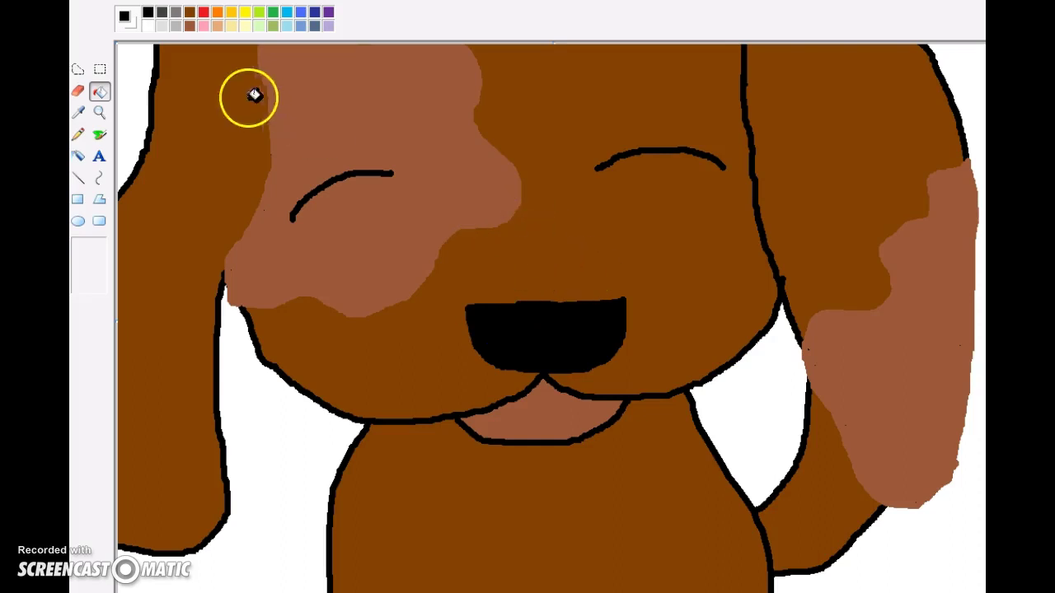
# Brush a reddish-brown patch outline along the body's left side down to the canvas bottom and fill it.
pyautogui.click(192, 27)
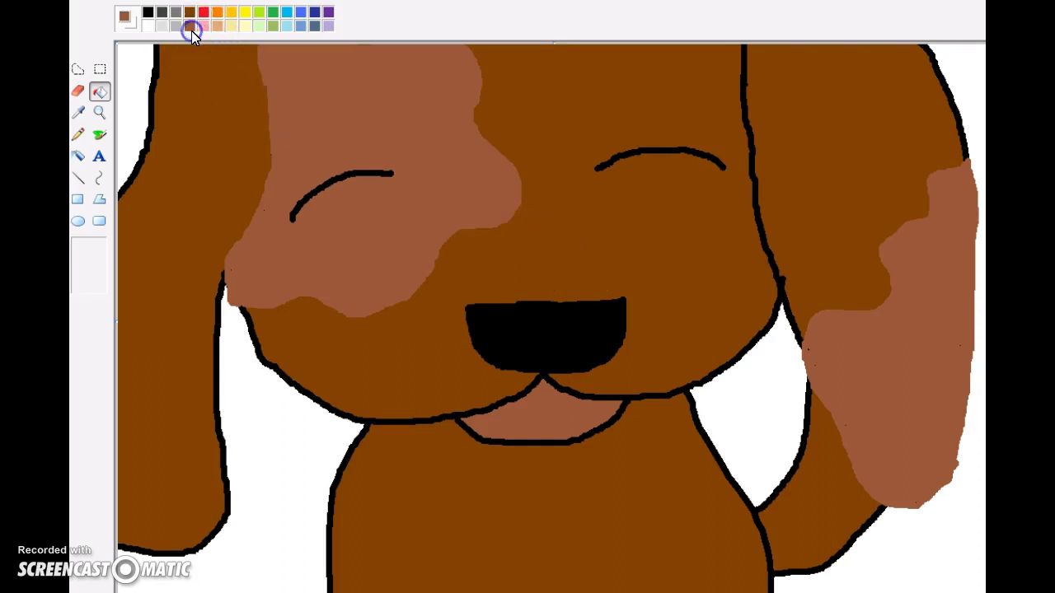
pyautogui.click(99, 134)
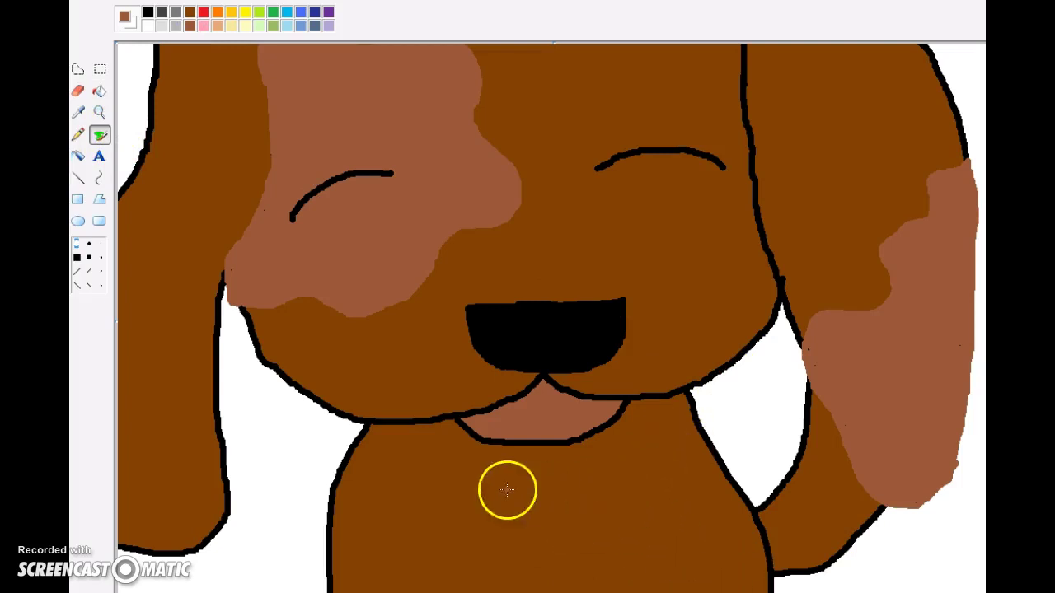
pyautogui.click(363, 440)
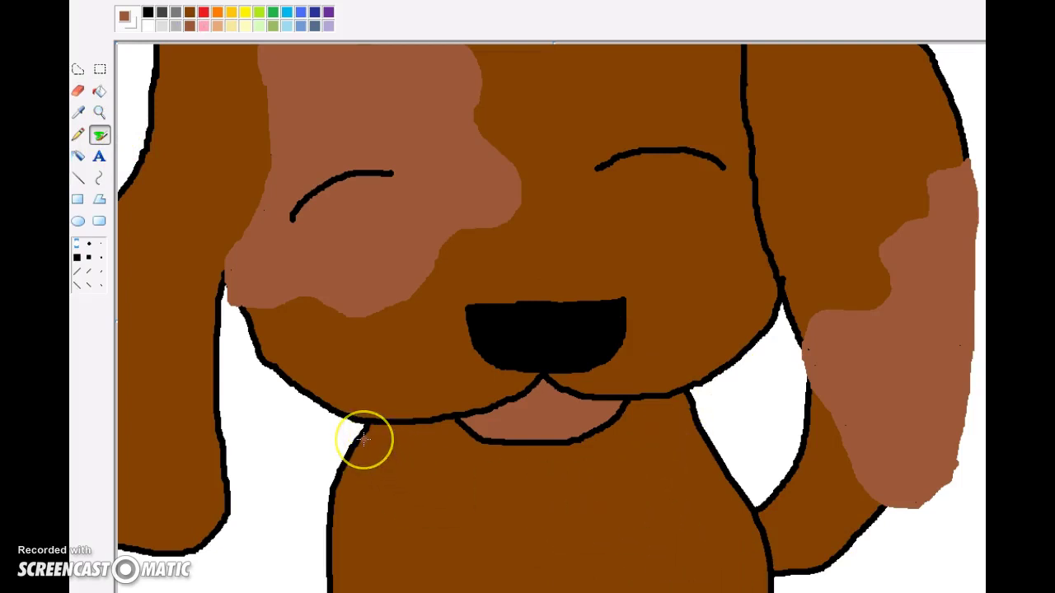
pyautogui.moveTo(371, 451)
pyautogui.mouseDown()
pyautogui.moveTo(411, 484)
pyautogui.moveTo(463, 587)
pyautogui.mouseUp()
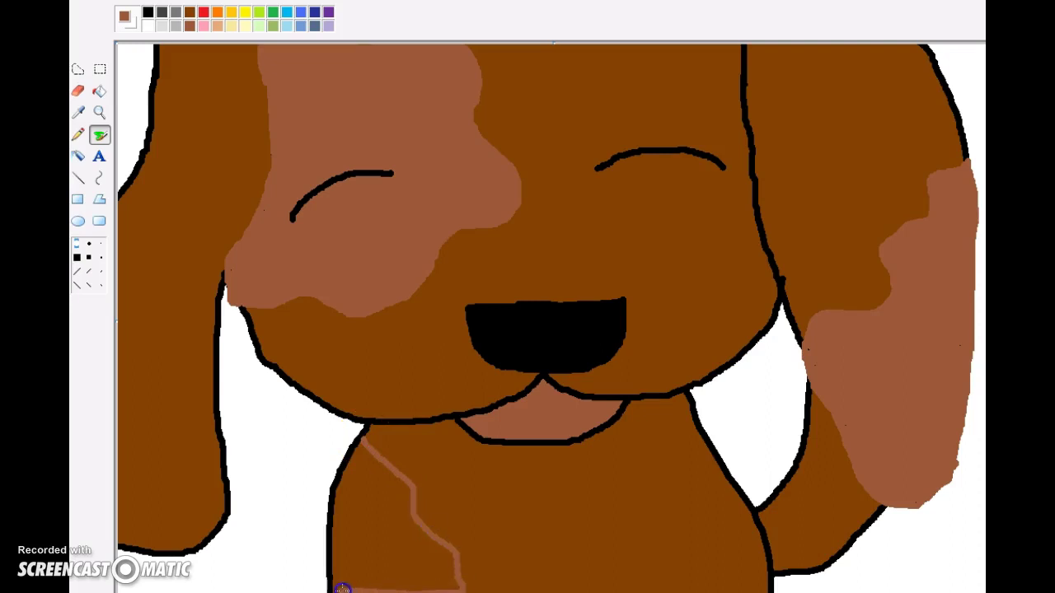
pyautogui.moveTo(328, 579); pyautogui.dragTo(332, 497)
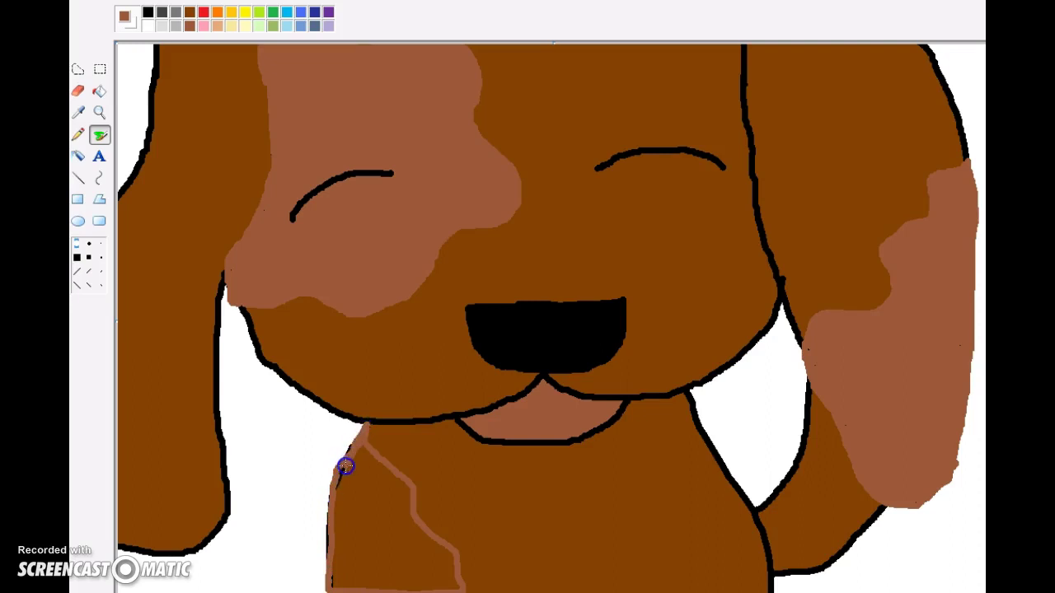
pyautogui.moveTo(340, 467)
pyautogui.mouseDown()
pyautogui.moveTo(360, 439)
pyautogui.moveTo(331, 481)
pyautogui.moveTo(327, 570)
pyautogui.mouseUp()
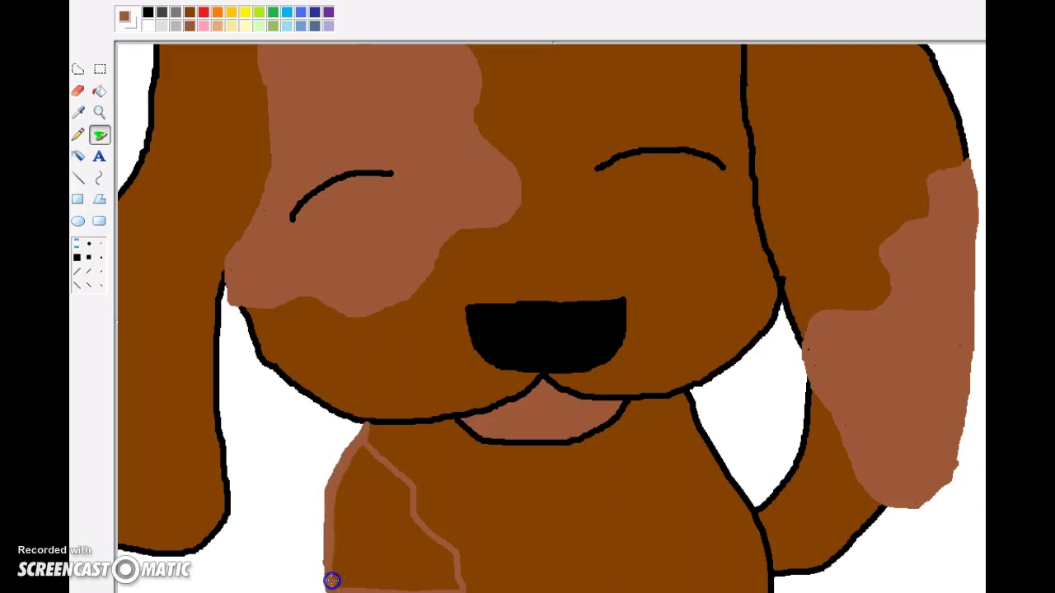
pyautogui.click(99, 91)
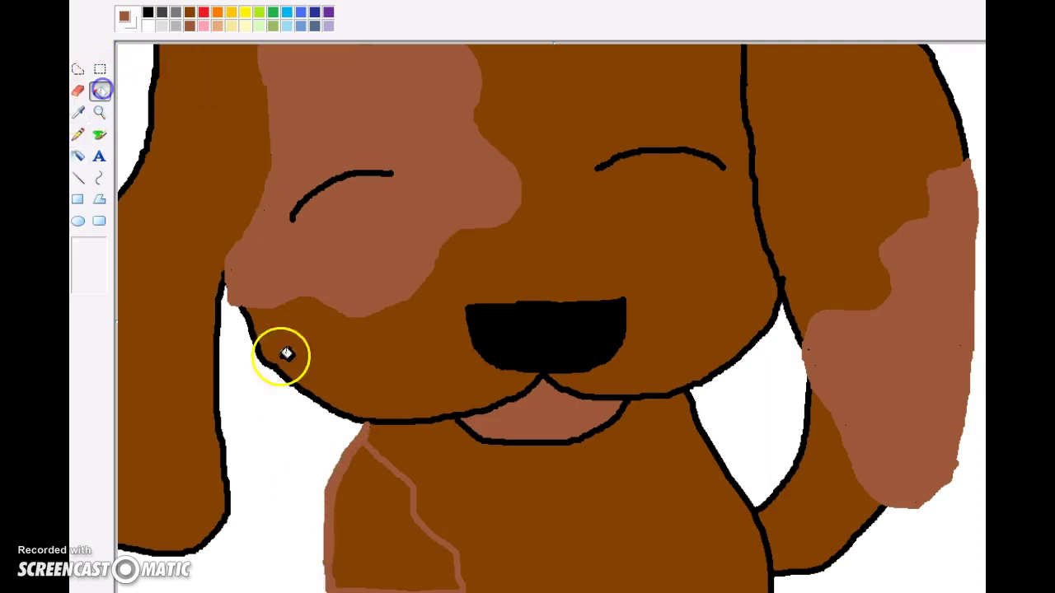
pyautogui.click(379, 537)
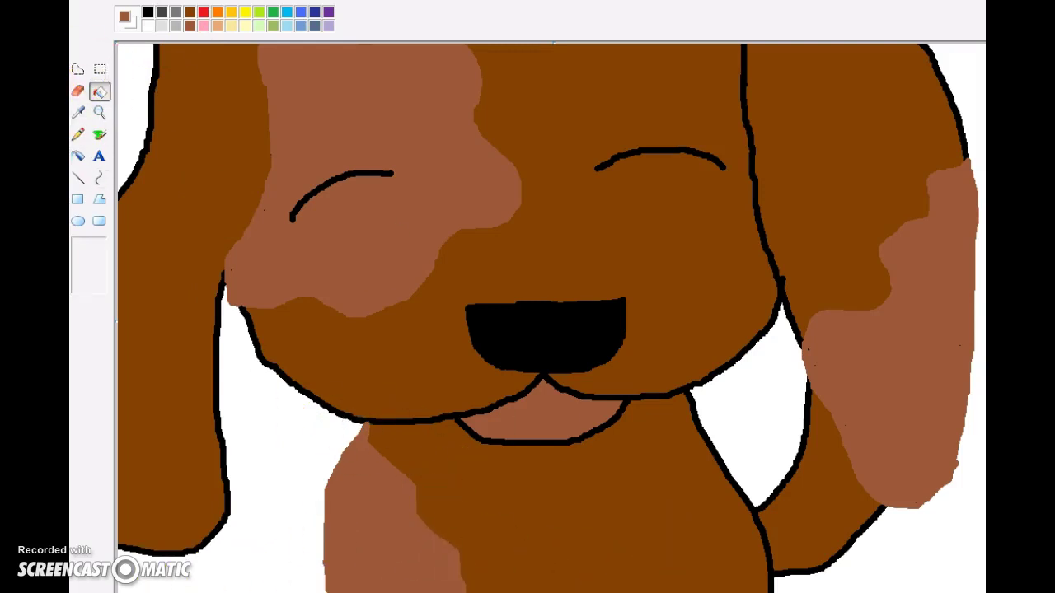
# Fill all white background areas around the dog and beside the tail with light blue.
pyautogui.click(285, 26)
pyautogui.click(124, 104)
pyautogui.click(254, 443)
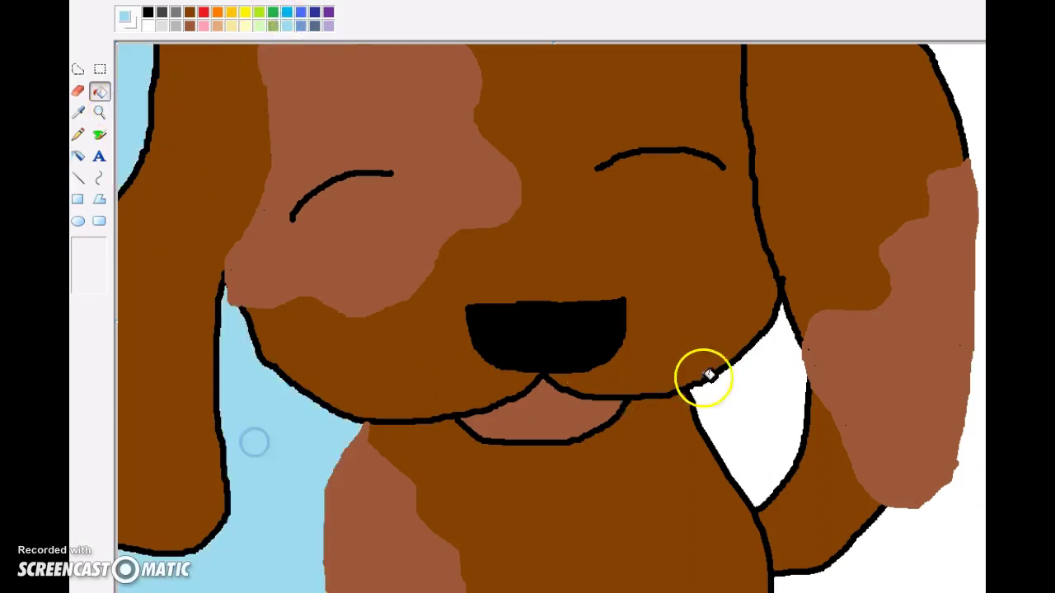
pyautogui.click(741, 380)
pyautogui.click(944, 549)
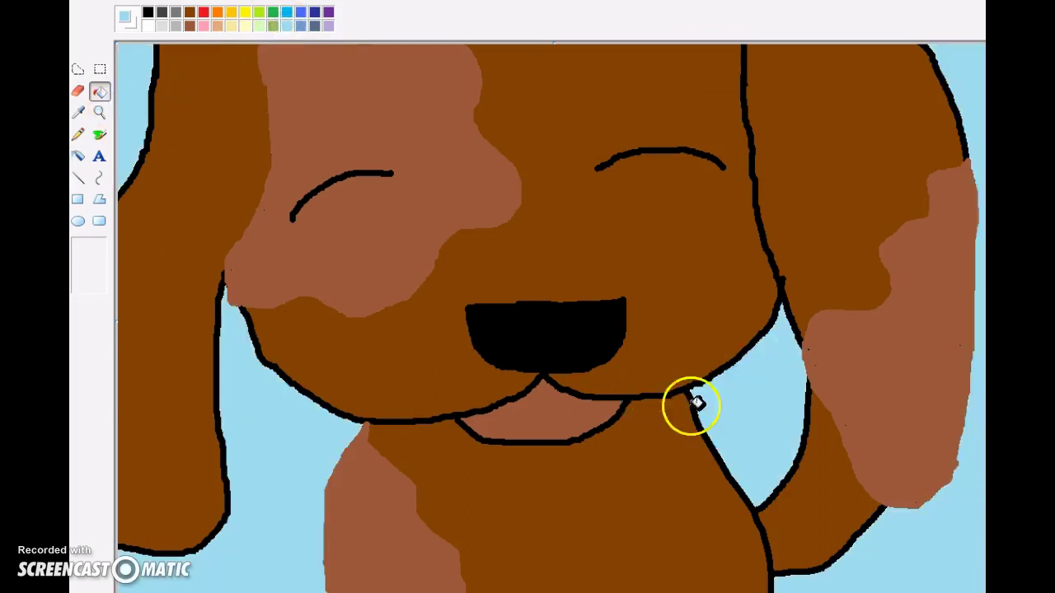